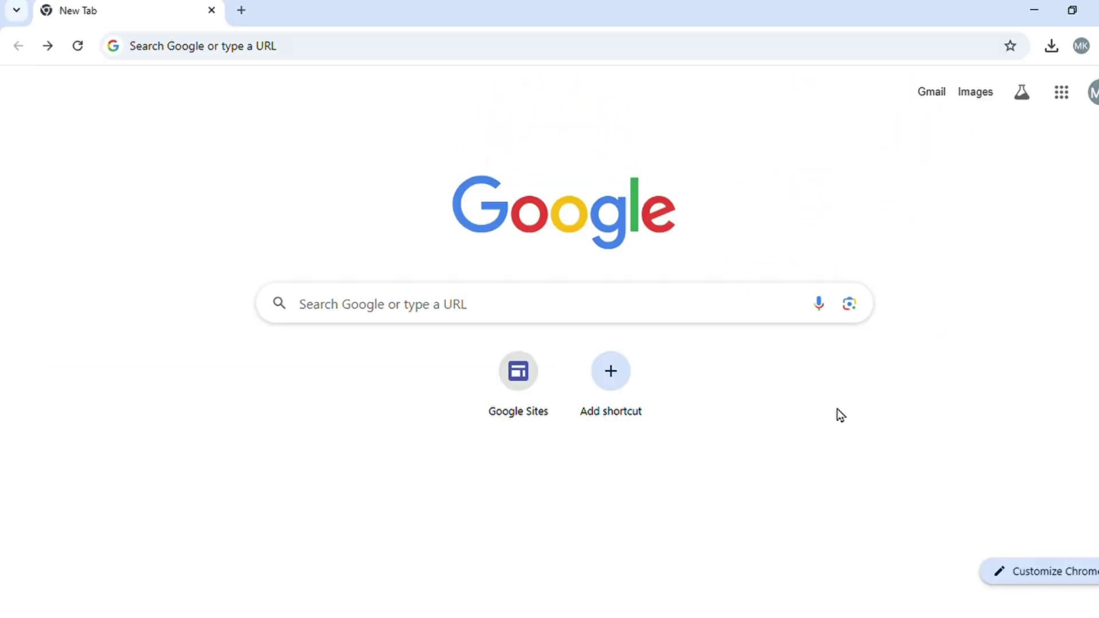
# Load the Google Sites home page at sites.google.com in Chrome.
pyautogui.click(382, 57)
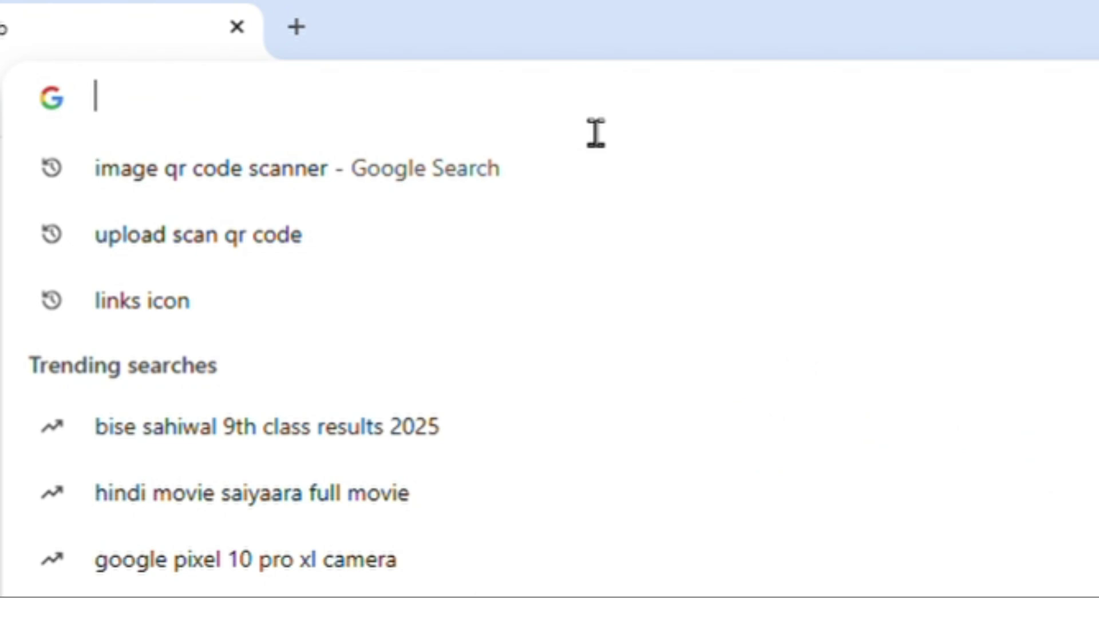
pyautogui.write('sites.g')
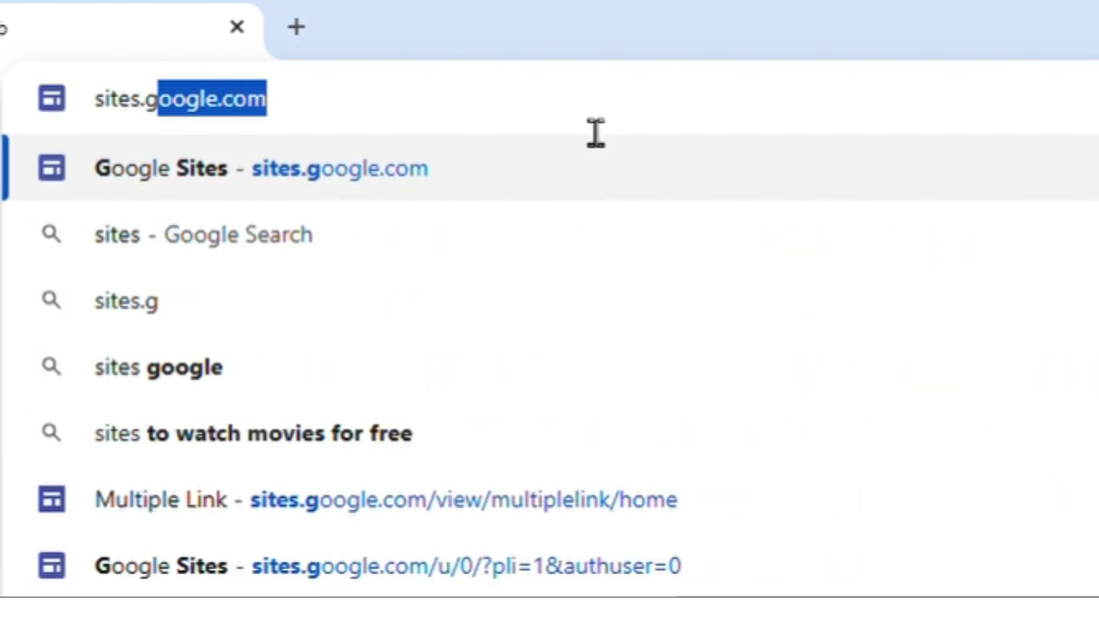
pyautogui.write('oogle.com')
pyautogui.press('Return')
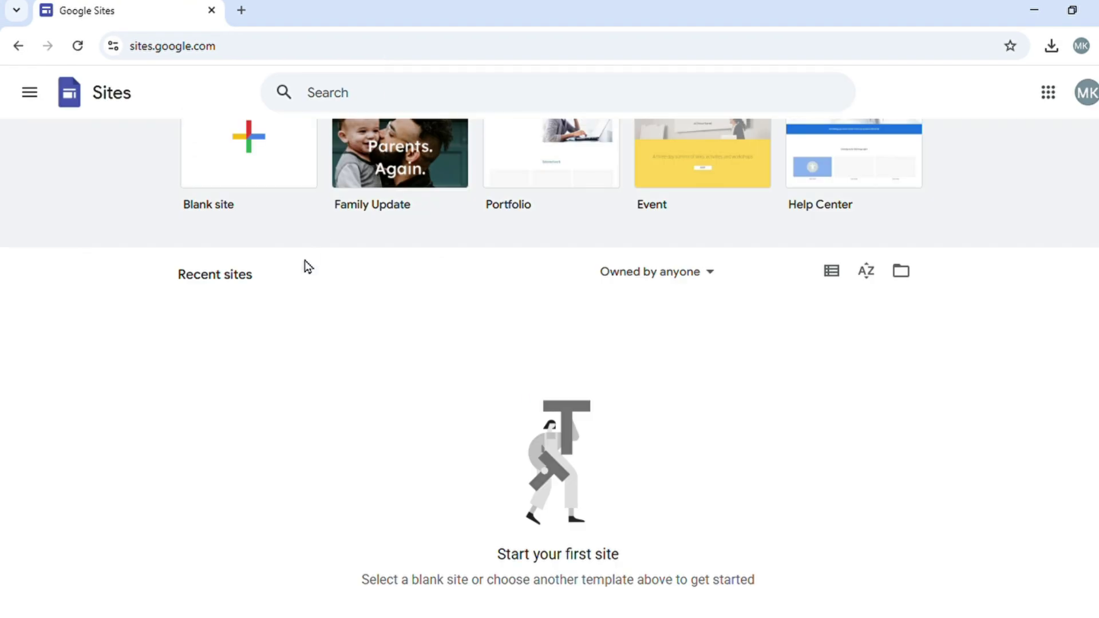
pyautogui.scroll(1, 306, 263)
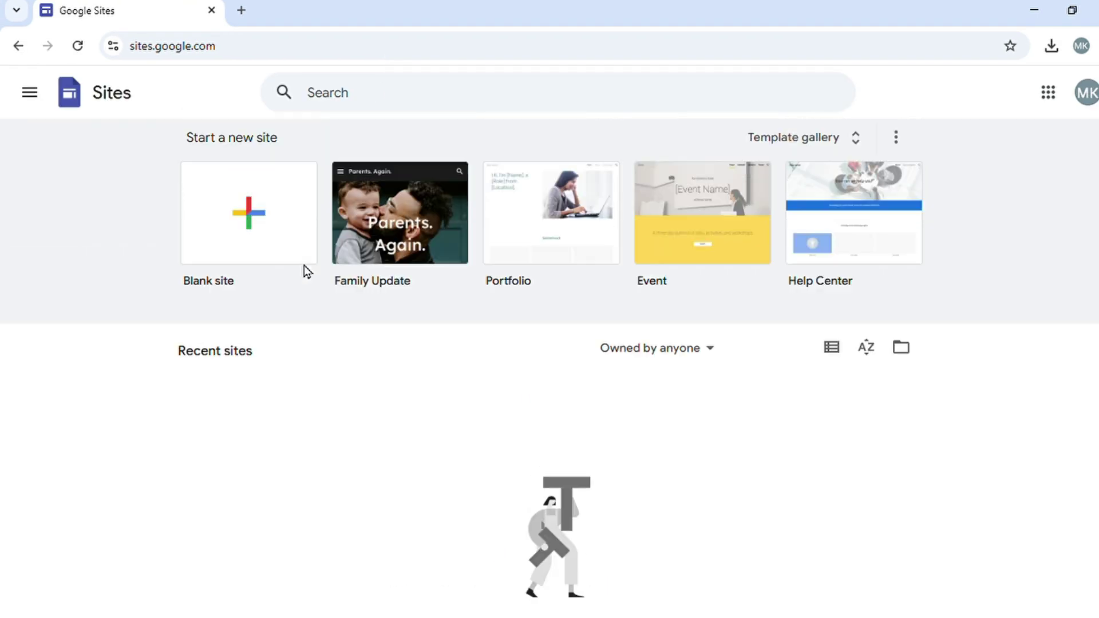
# Start a blank site and name it 'Multiple Links'.
pyautogui.click(260, 258)
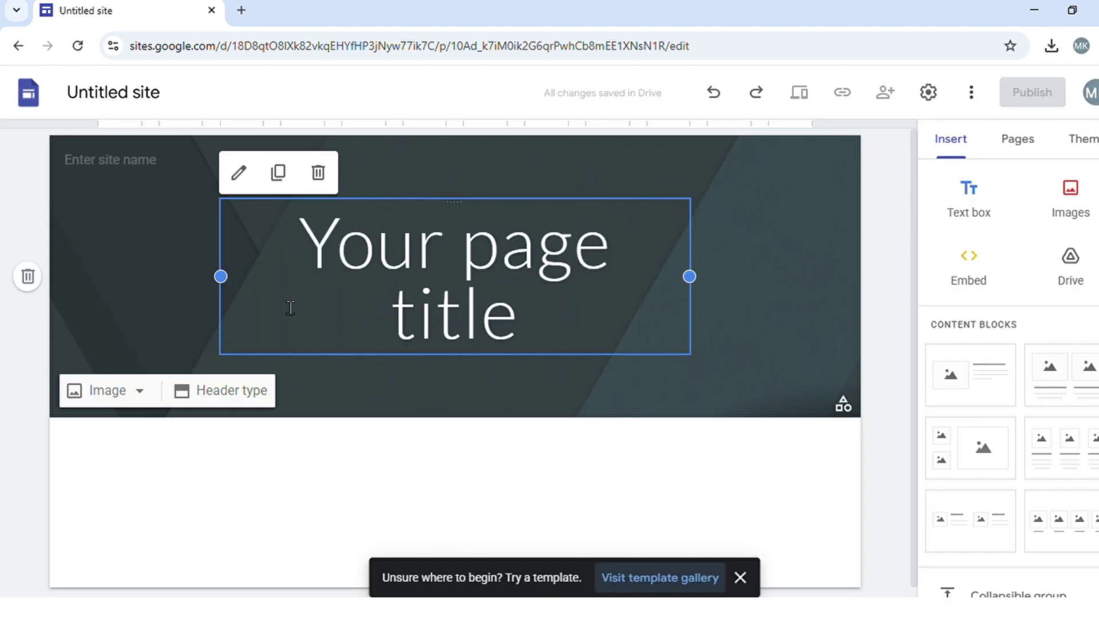
pyautogui.click(158, 177)
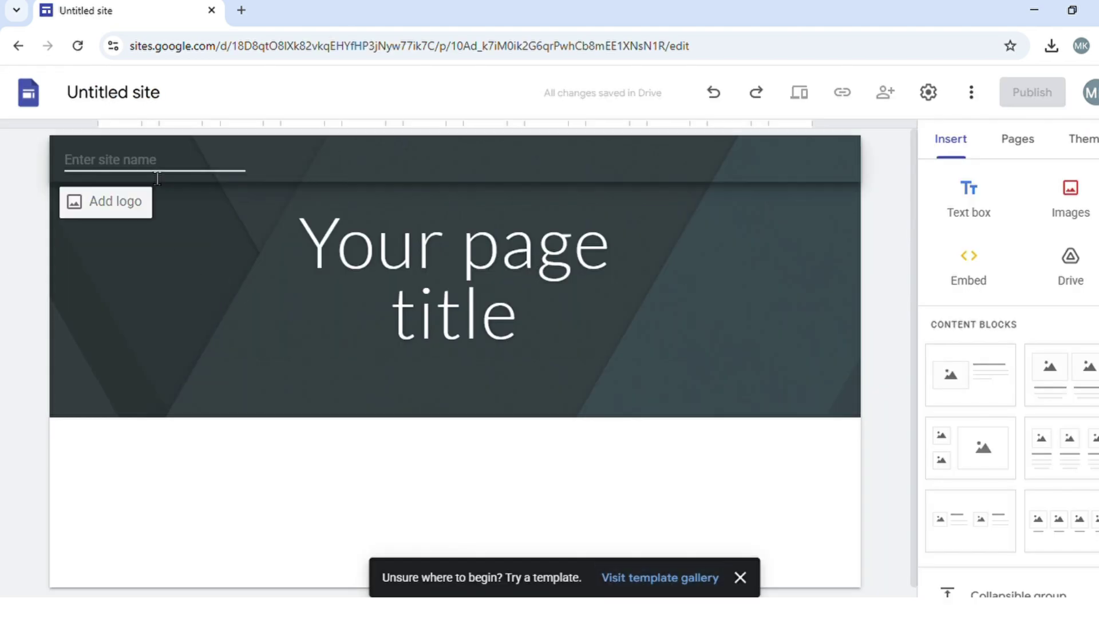
pyautogui.write('Mul')
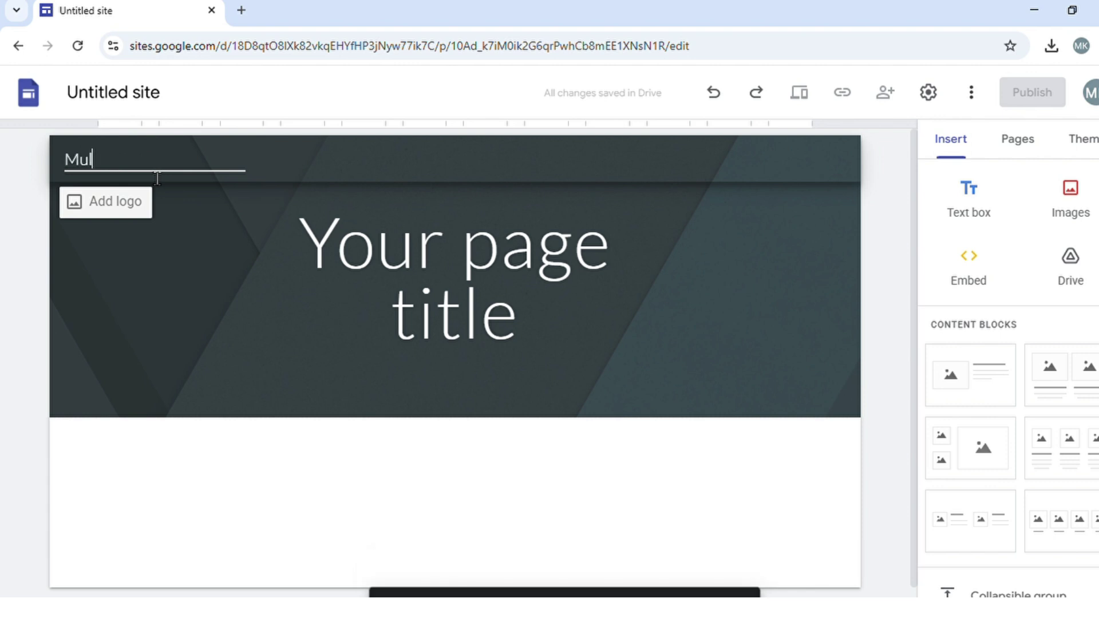
pyautogui.write('tiple Links')
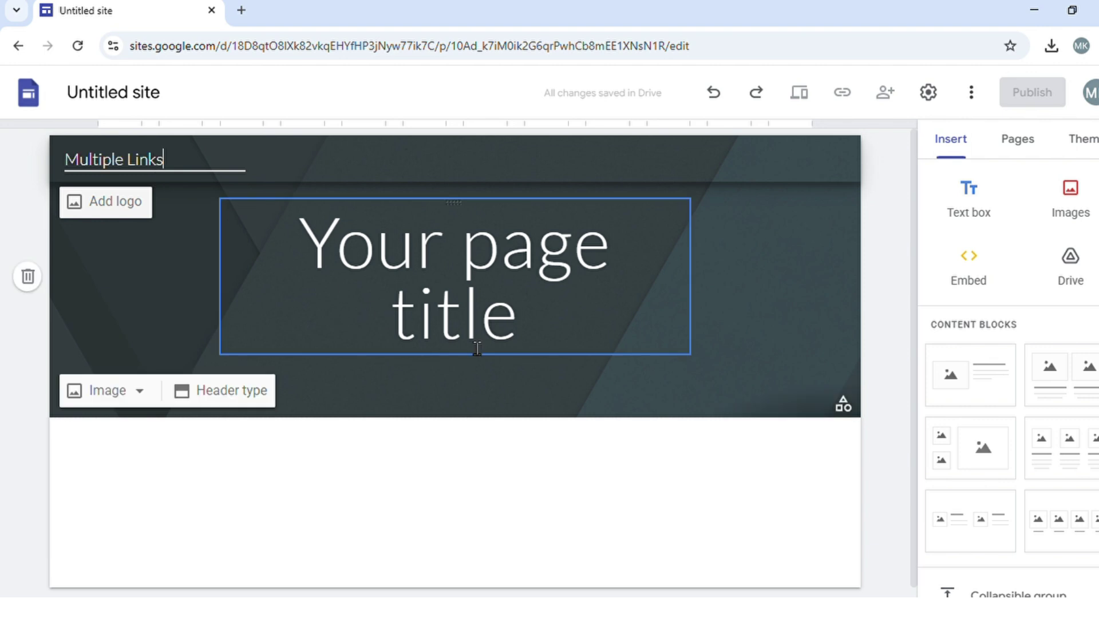
# Replace the placeholder page title with 'MULTIPLE LINKS'.
pyautogui.click(473, 351)
pyautogui.moveTo(569, 353); pyautogui.dragTo(260, 231)
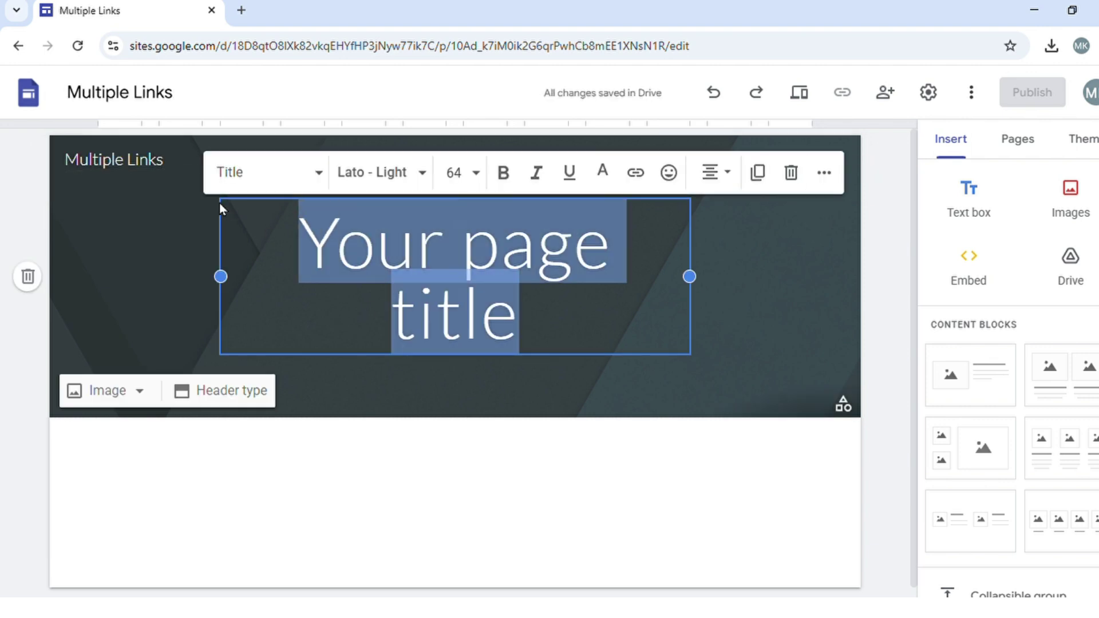
pyautogui.press('BackSpace')
pyautogui.write('M')
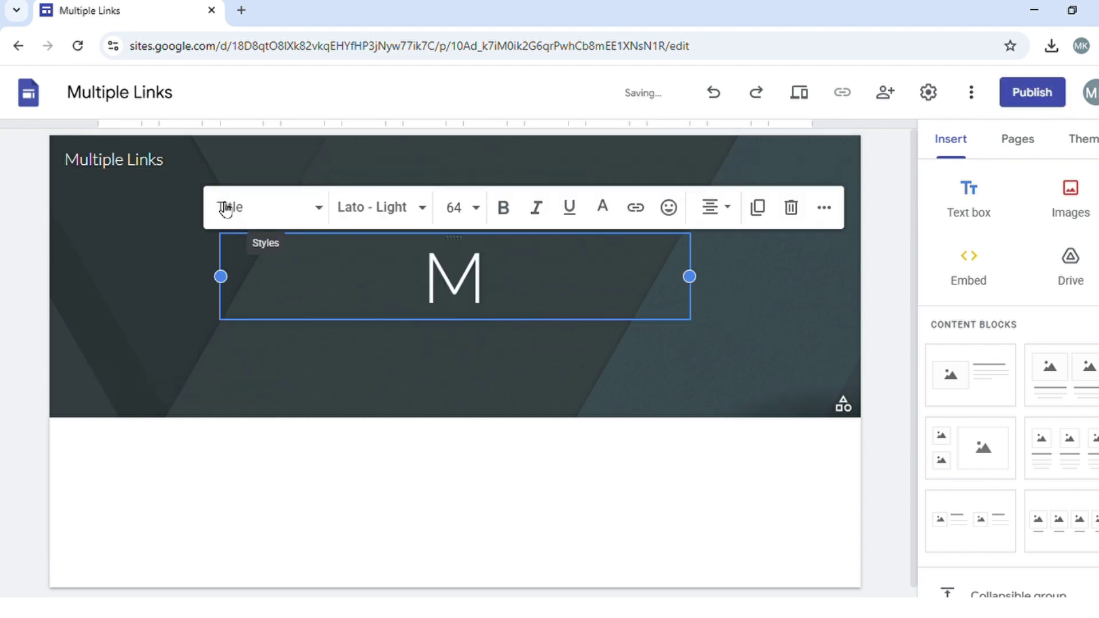
pyautogui.write('ULTIPLE LINKS')
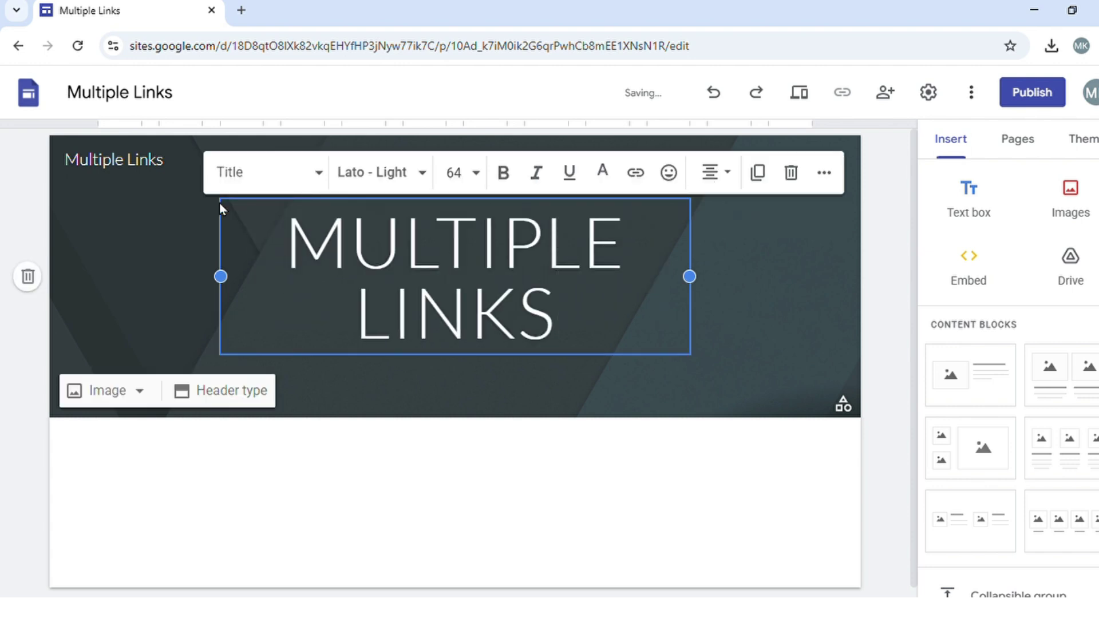
# Make the title bold Lexend at size 48 and widen it onto one line.
pyautogui.moveTo(607, 322); pyautogui.dragTo(275, 200)
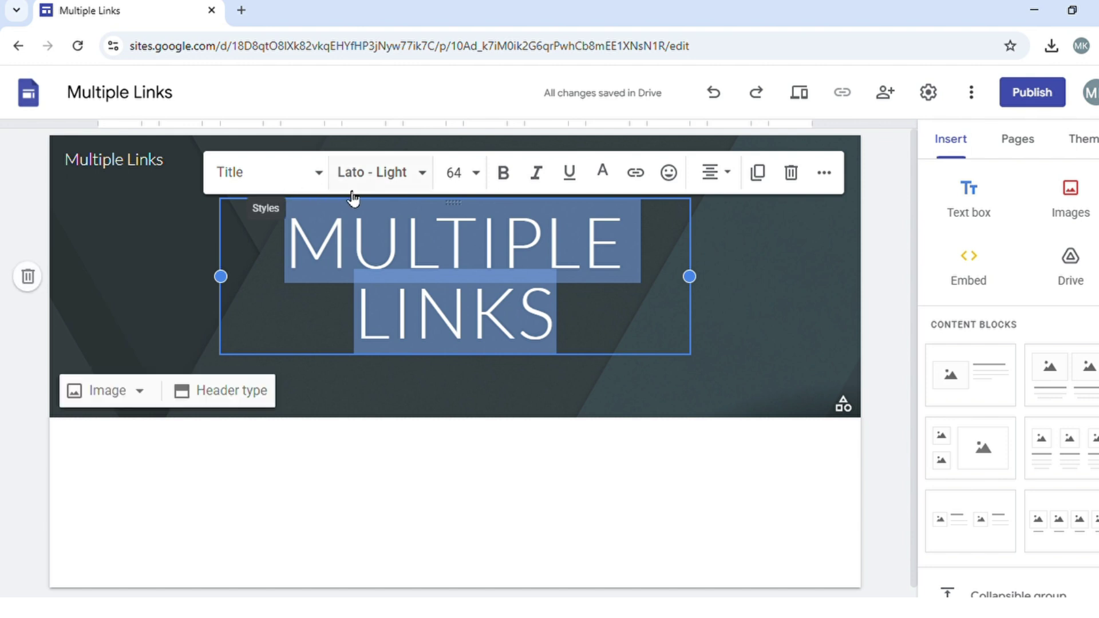
pyautogui.click(413, 177)
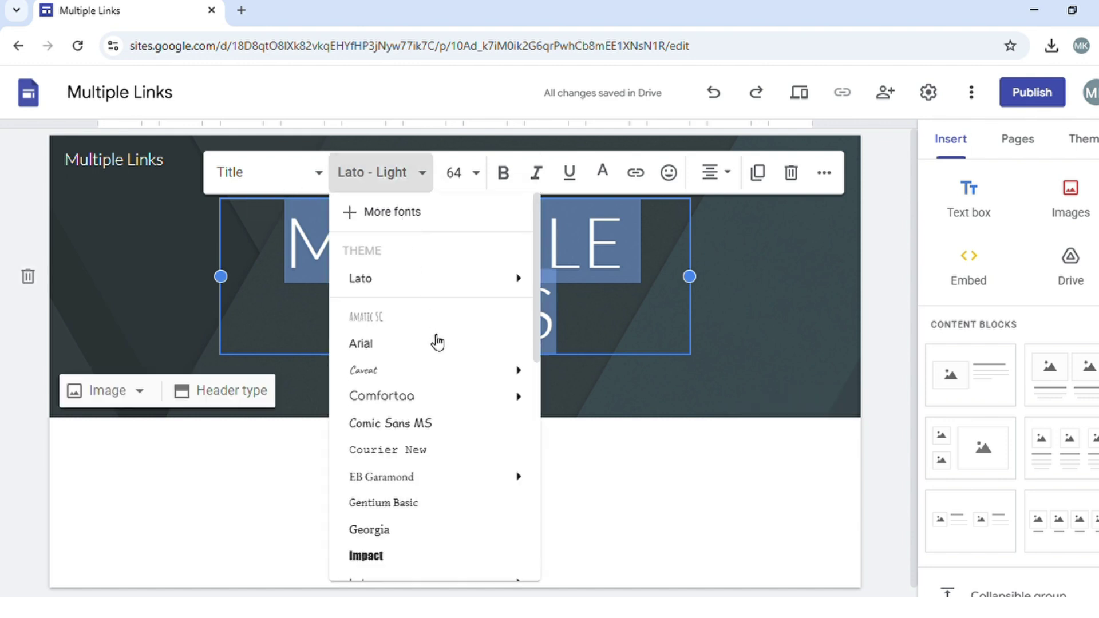
pyautogui.scroll(-2, 444, 369)
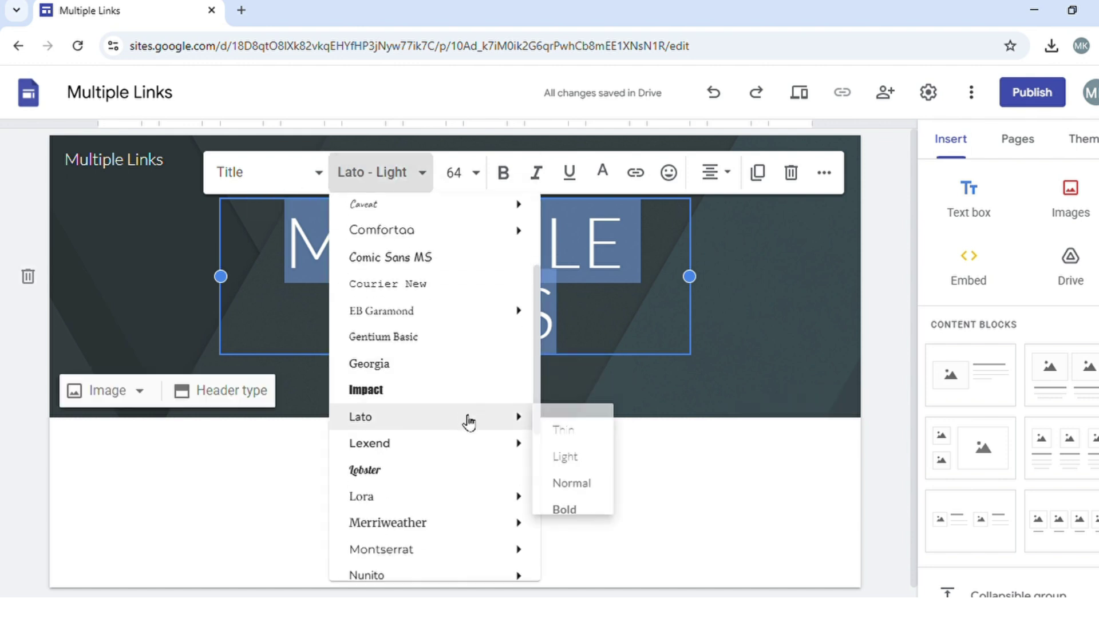
pyautogui.moveTo(369, 443)
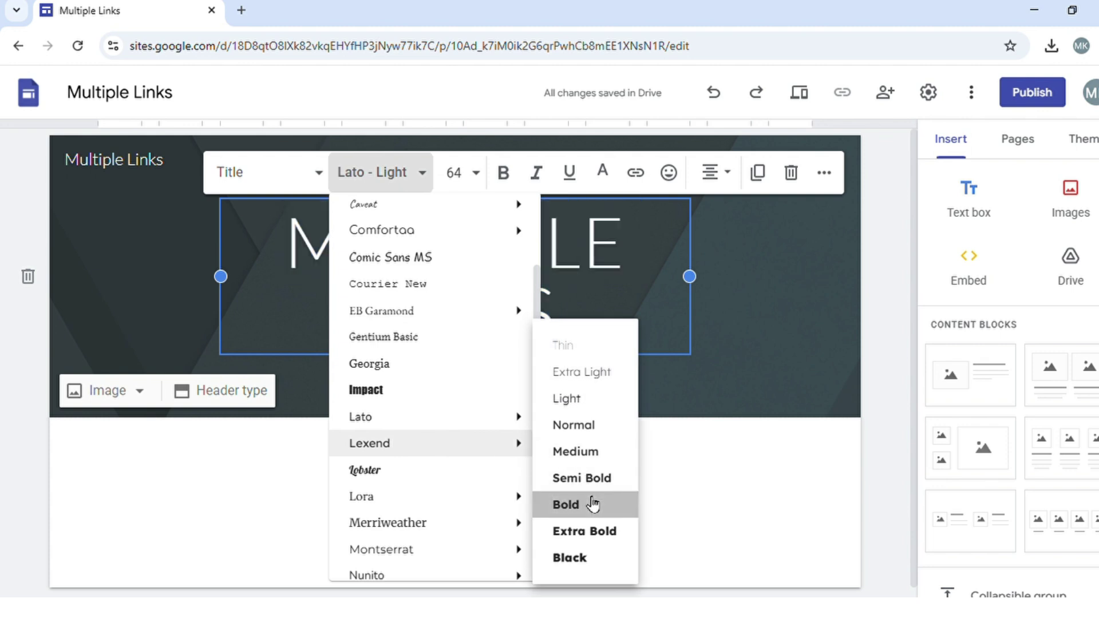
pyautogui.click(591, 504)
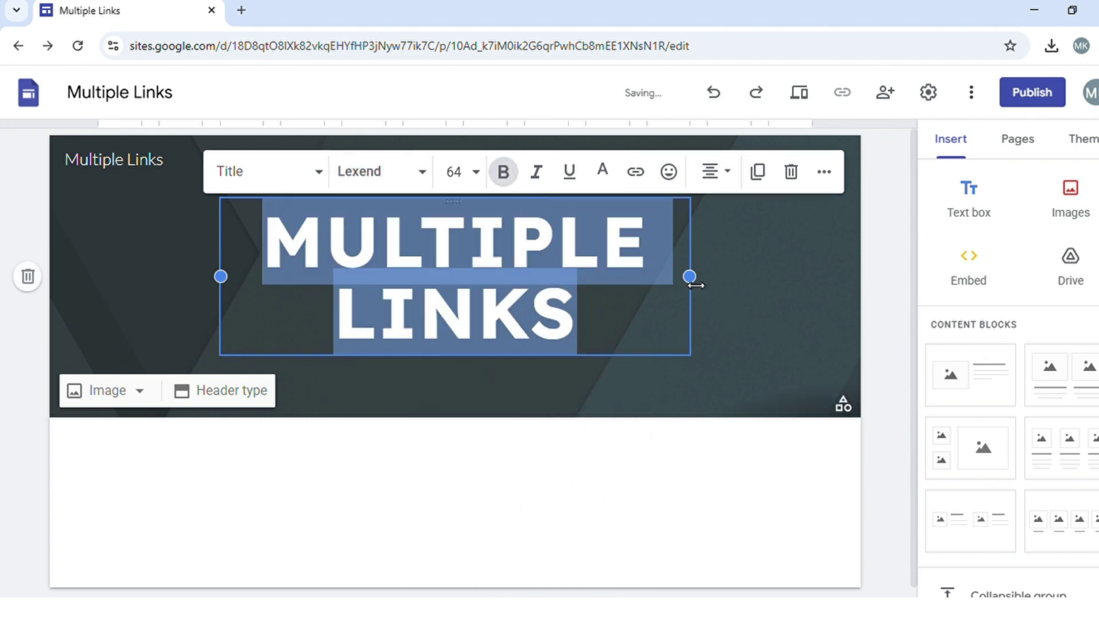
pyautogui.click(473, 180)
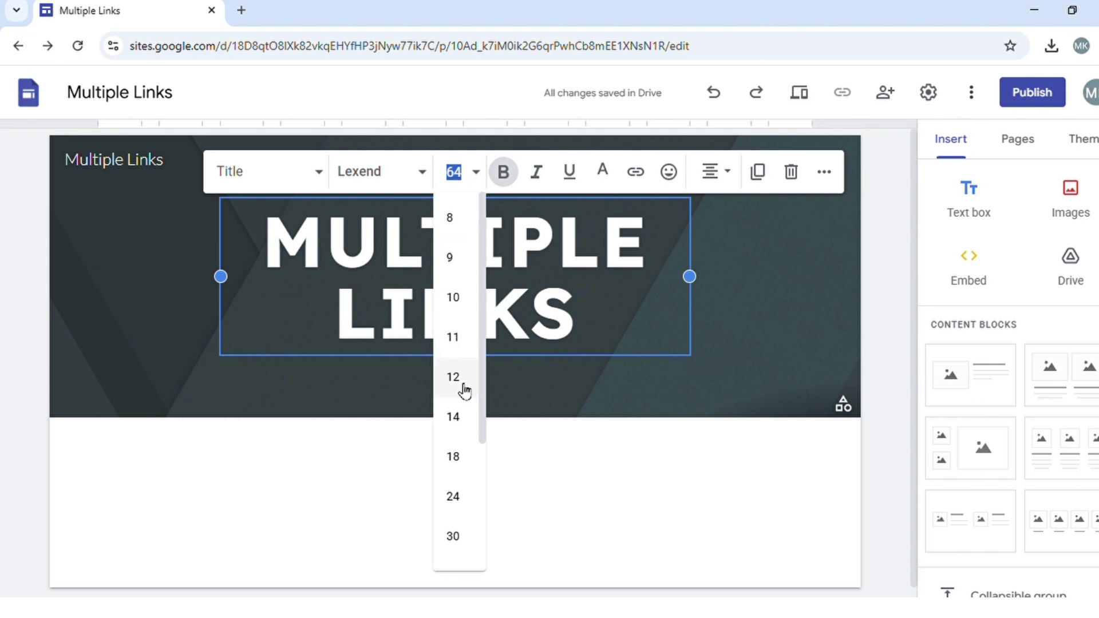
pyautogui.scroll(-2, 464, 391)
pyautogui.click(467, 461)
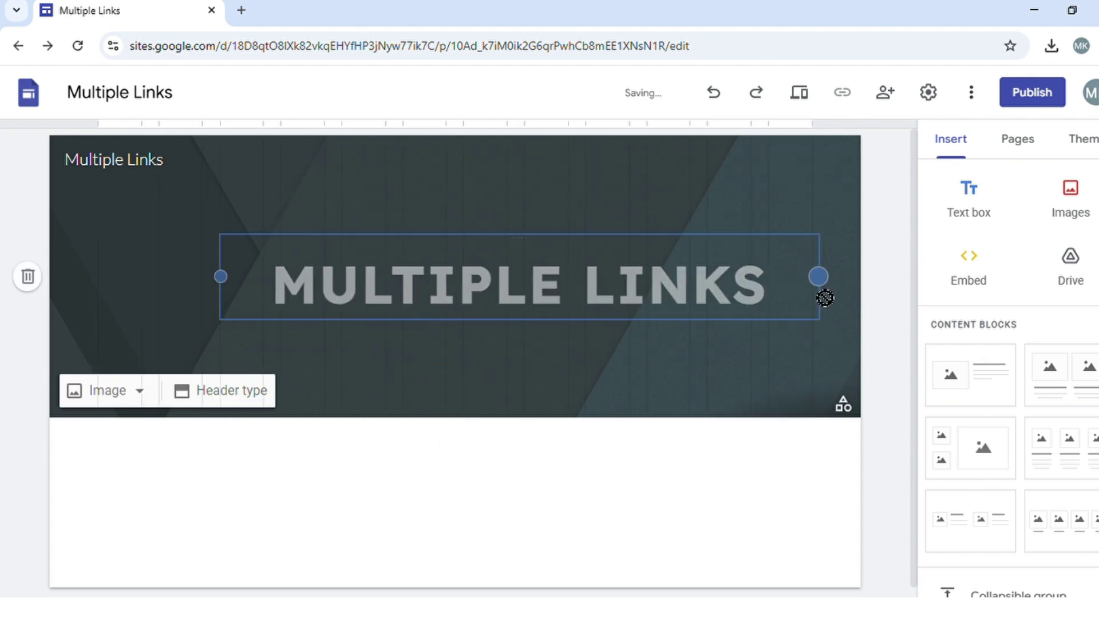
pyautogui.moveTo(690, 277); pyautogui.dragTo(798, 297)
pyautogui.click(724, 323)
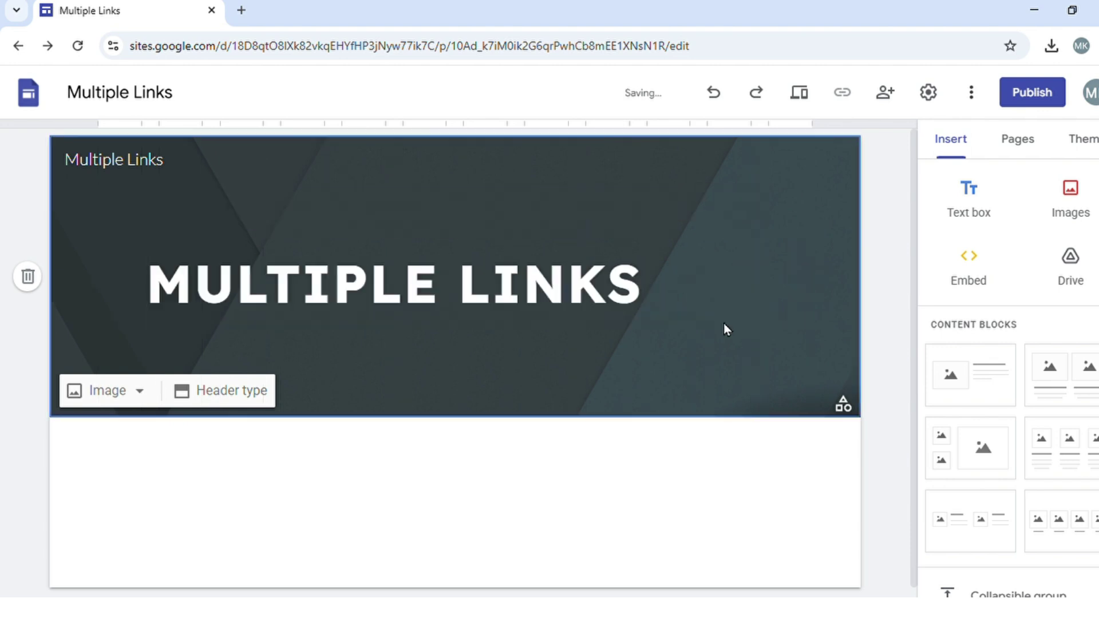
# Apply a blue highlight colour behind the MULTIPLE LINKS title text.
pyautogui.moveTo(678, 304); pyautogui.dragTo(99, 317)
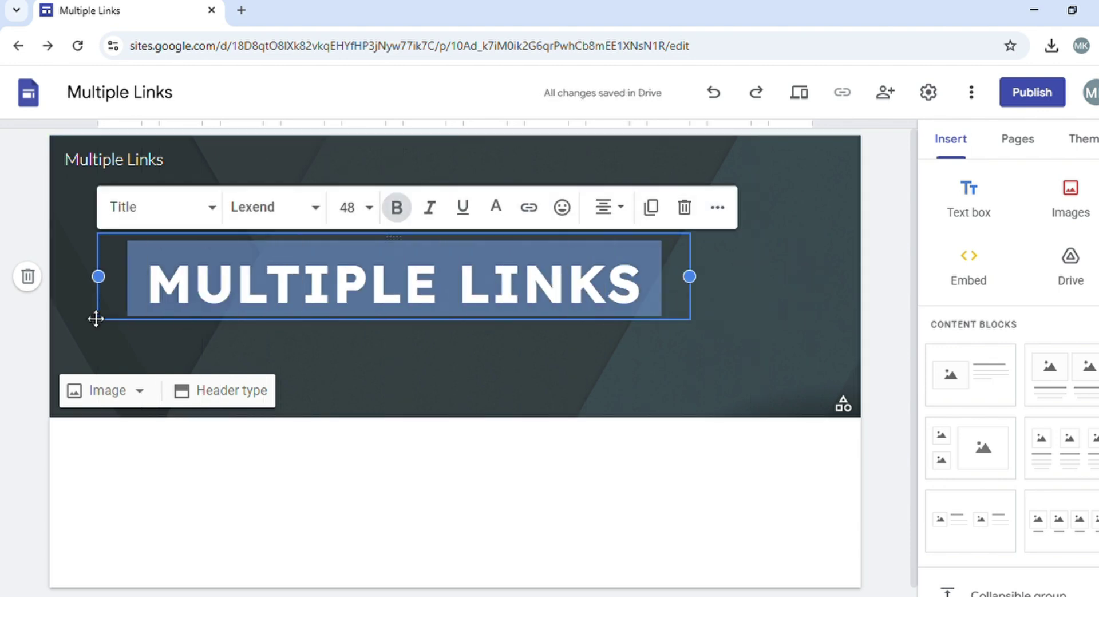
pyautogui.click(722, 210)
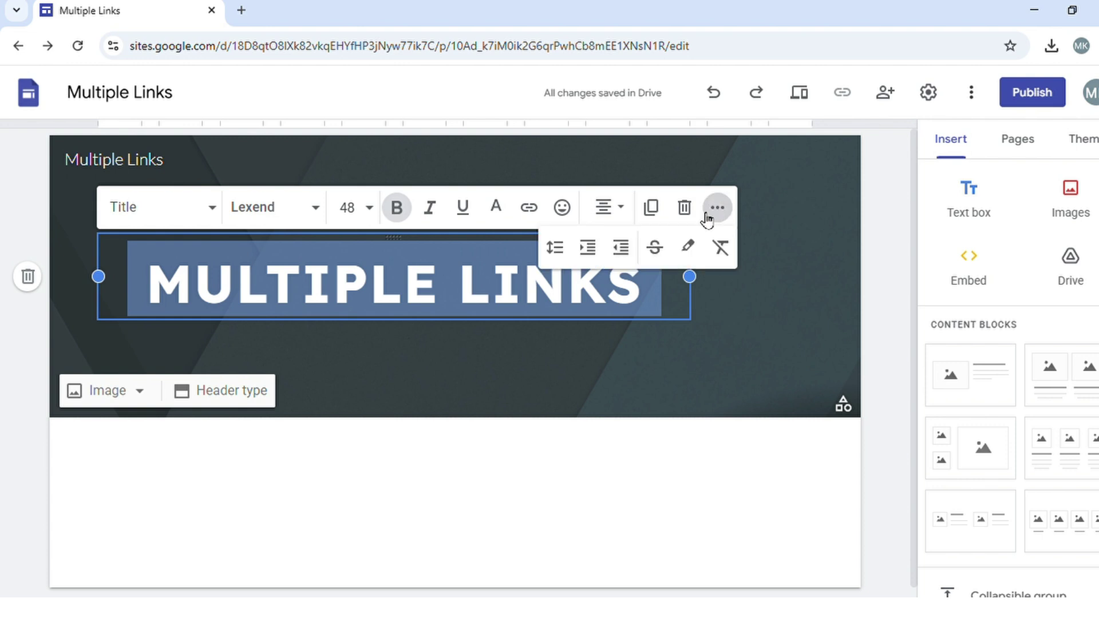
pyautogui.click(686, 251)
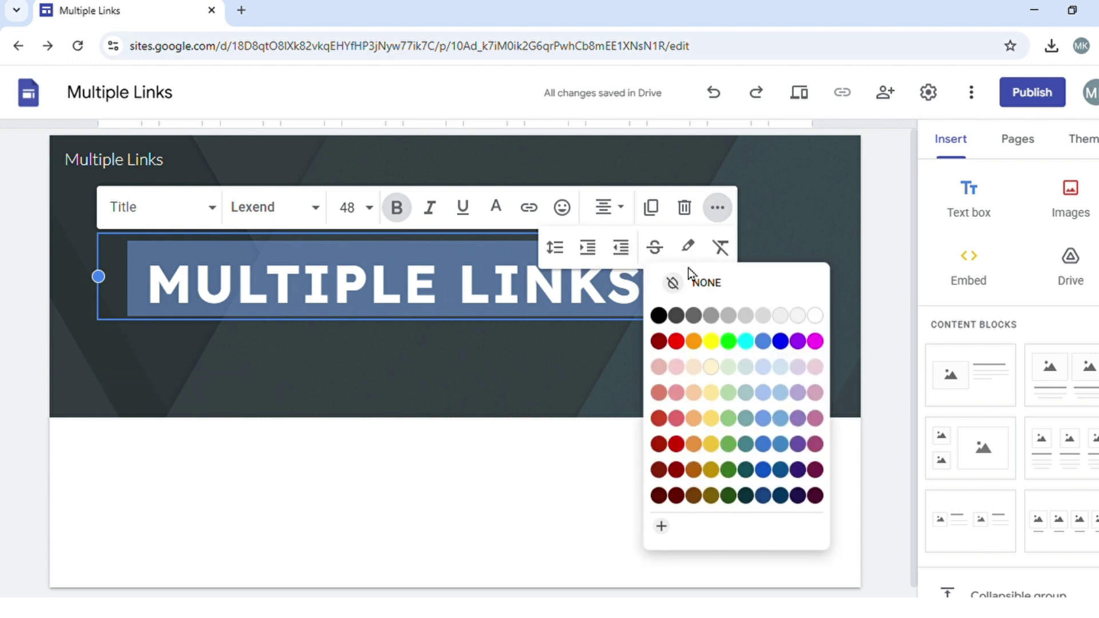
pyautogui.click(769, 448)
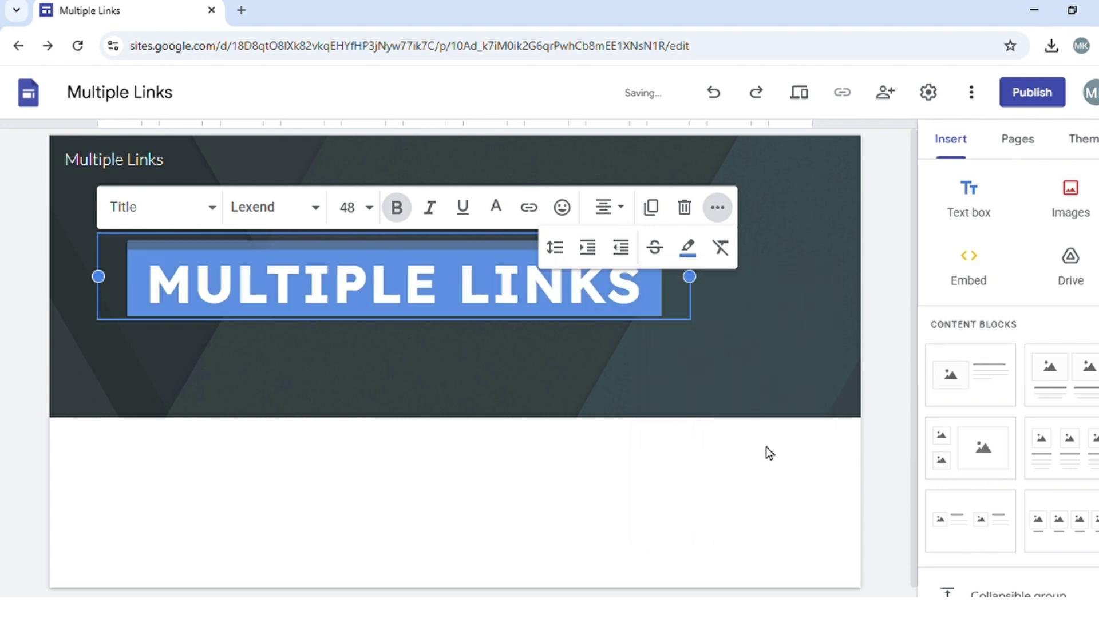
pyautogui.click(757, 392)
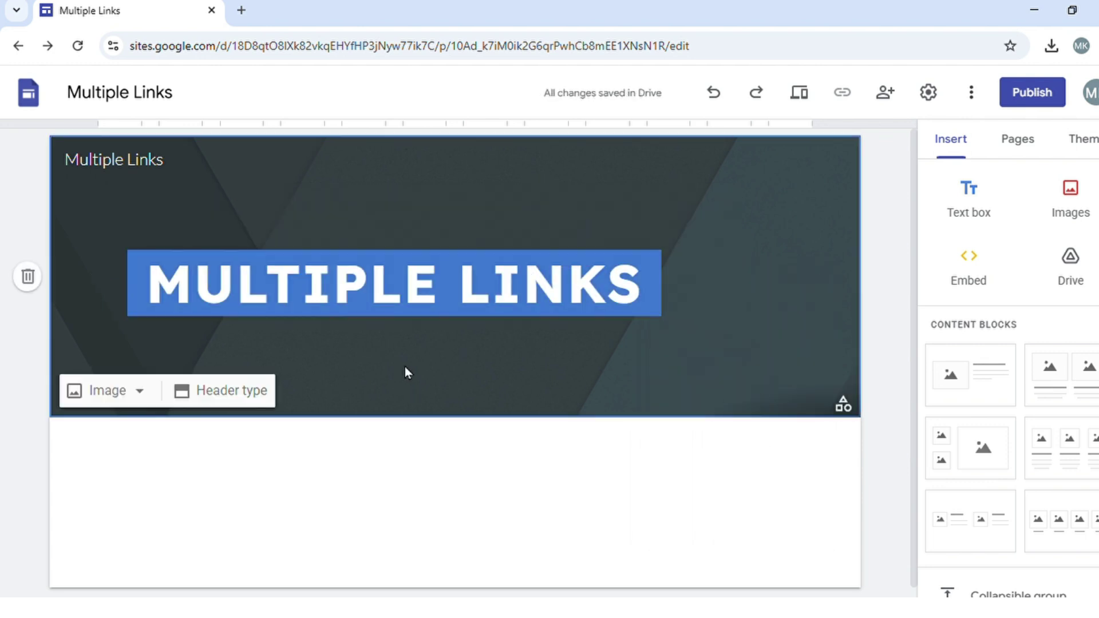
# Upload the social-media icons photo as the header background, anchored at centre.
pyautogui.click(123, 392)
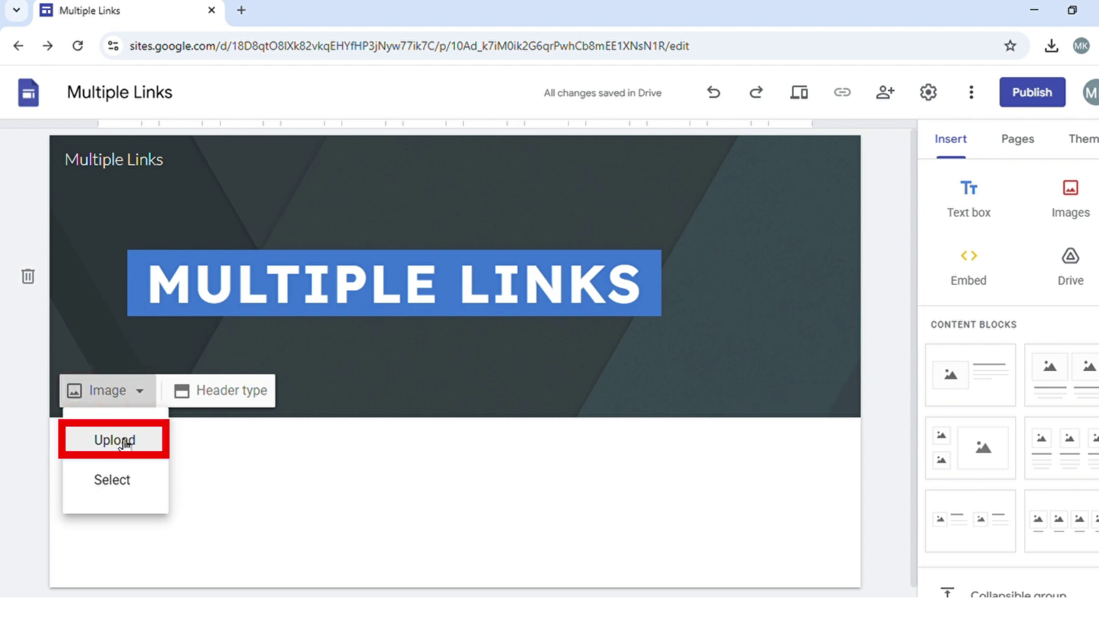
pyautogui.click(126, 443)
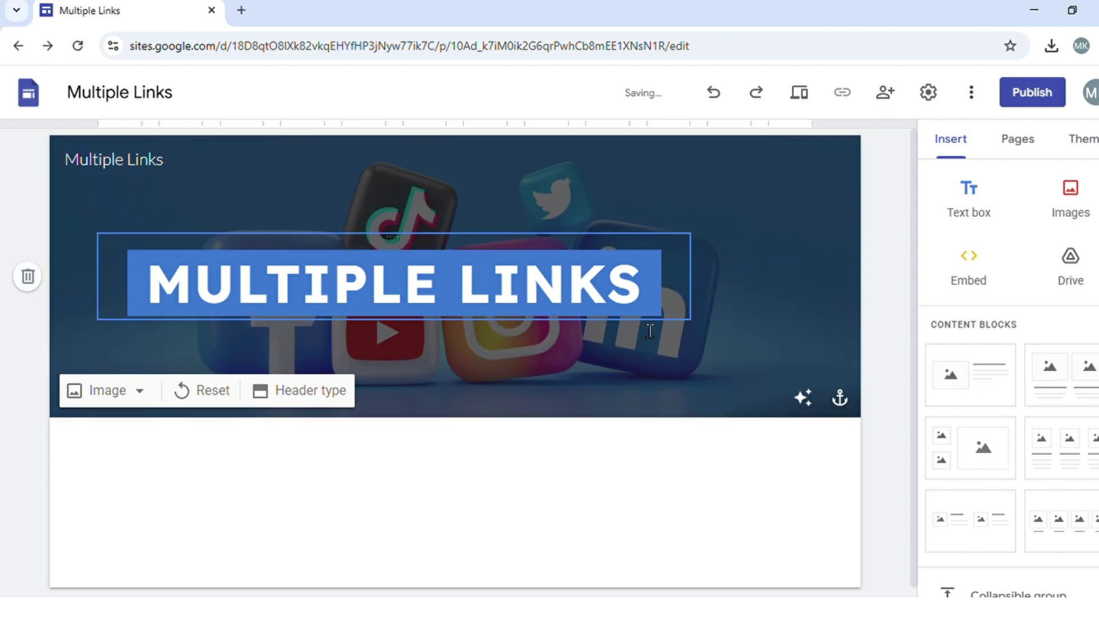
pyautogui.moveTo(840, 397)
pyautogui.click(855, 408)
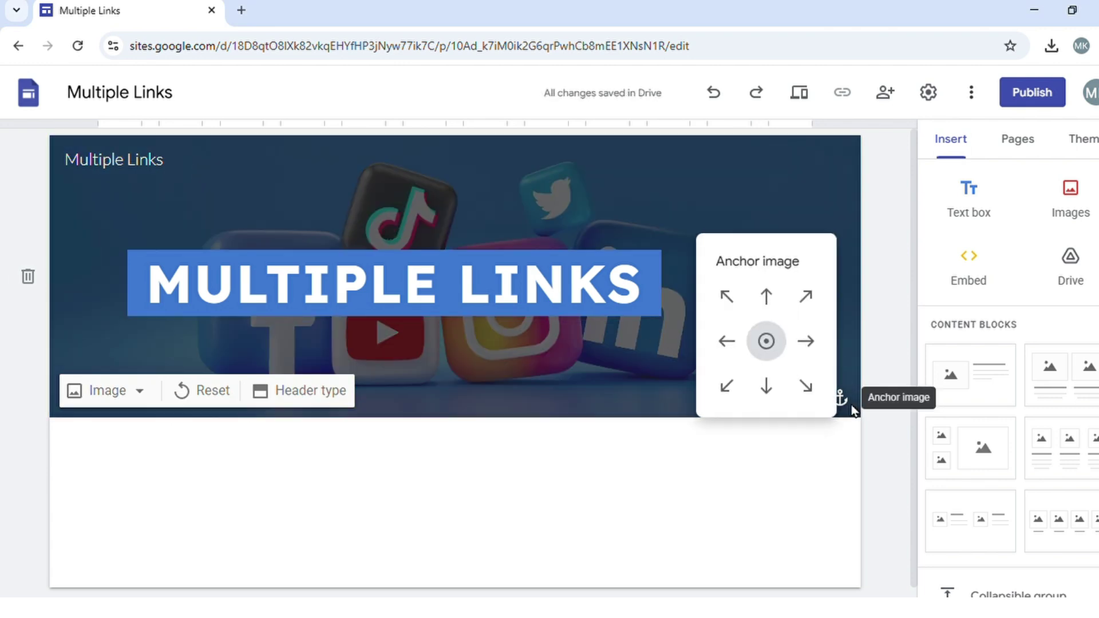
pyautogui.click(778, 301)
pyautogui.click(772, 342)
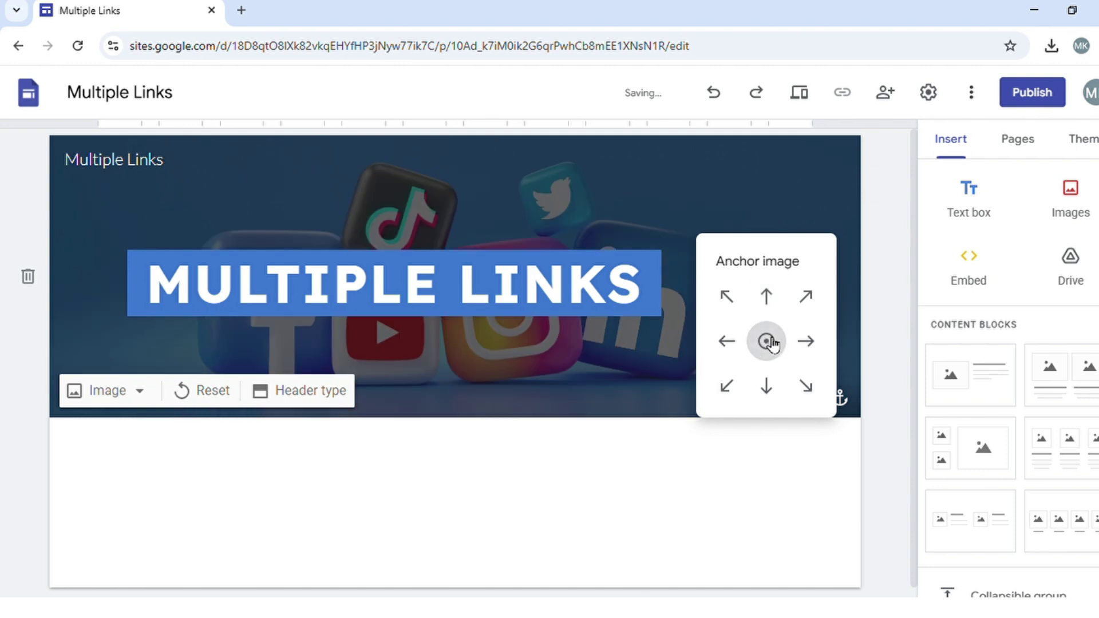
pyautogui.click(628, 357)
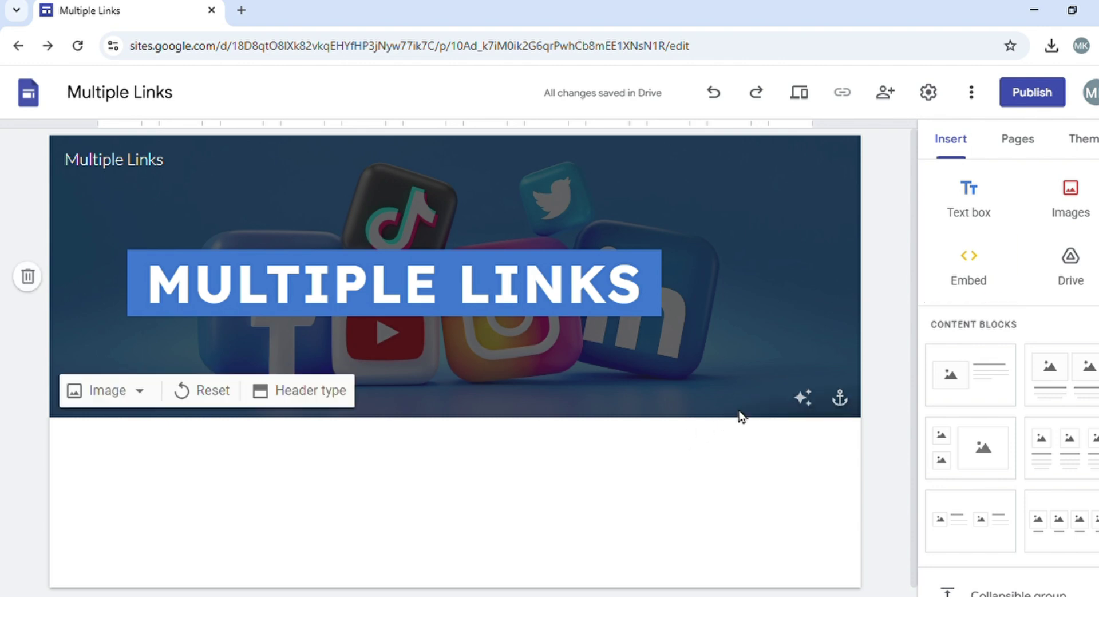
pyautogui.click(984, 272)
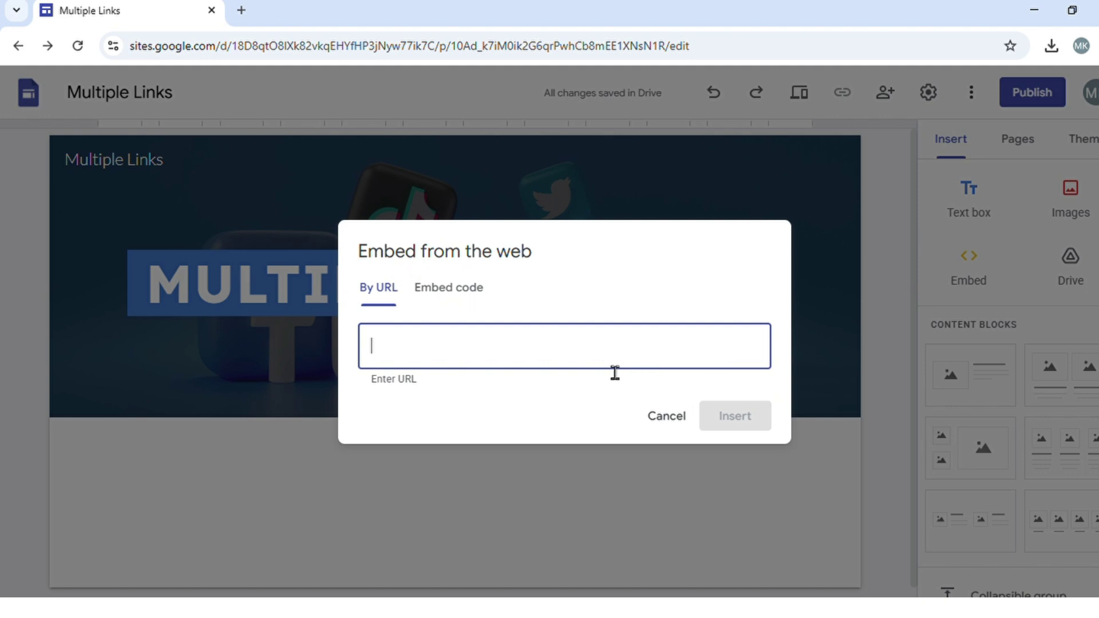
# Paste the link-buttons HTML and CSS code under the Embed code tab.
pyautogui.click(455, 298)
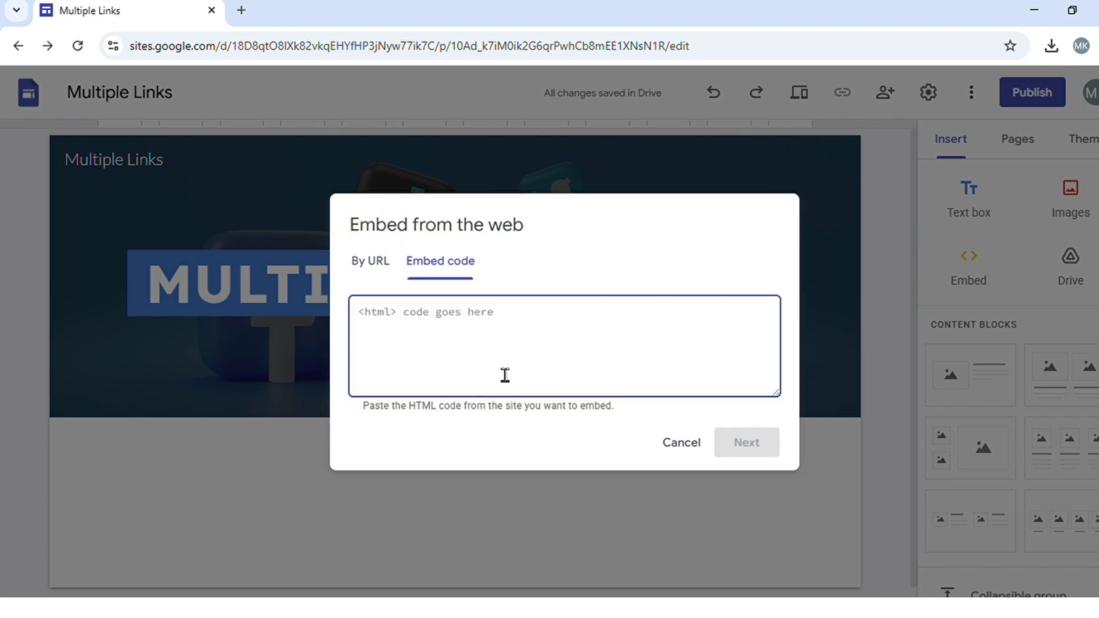
pyautogui.hotkey('ctrl', 'v')
pyautogui.scroll(2, 505, 376)
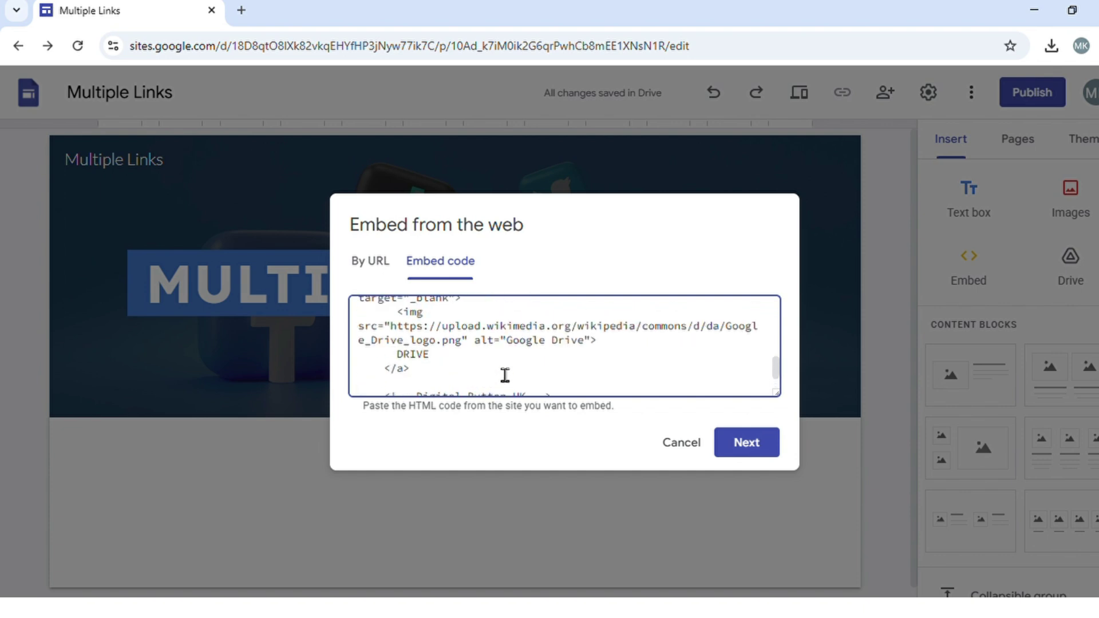
pyautogui.scroll(2, 505, 375)
pyautogui.scroll(2, 504, 375)
pyautogui.scroll(3, 504, 376)
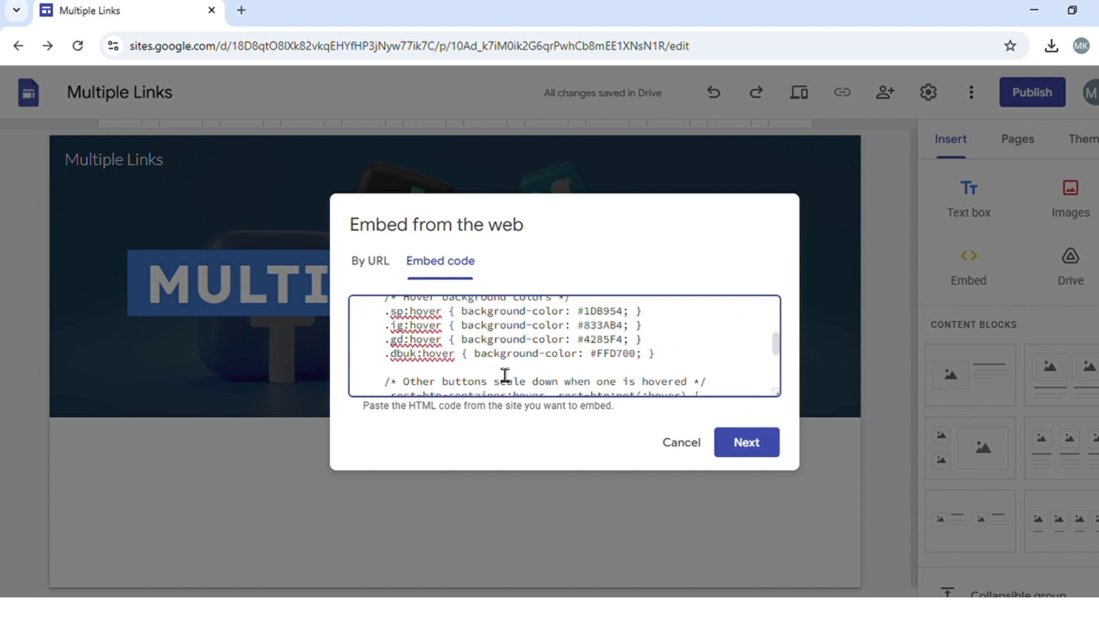
pyautogui.scroll(1, 505, 376)
pyautogui.scroll(2, 505, 375)
pyautogui.scroll(2, 505, 376)
pyautogui.scroll(2, 504, 375)
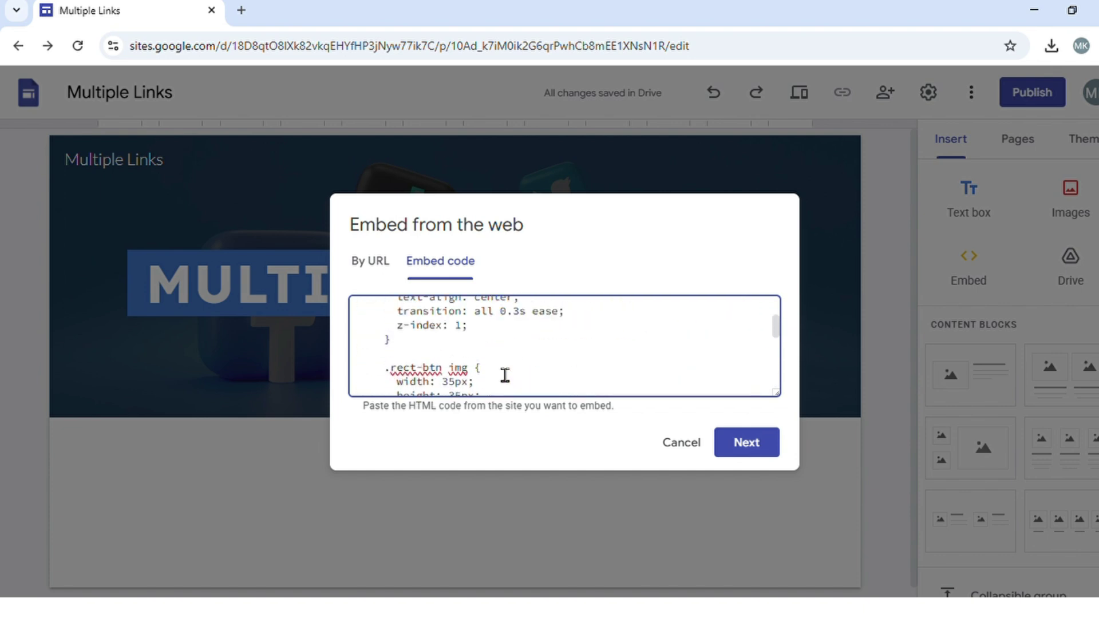
pyautogui.scroll(2, 505, 375)
pyautogui.scroll(3, 505, 375)
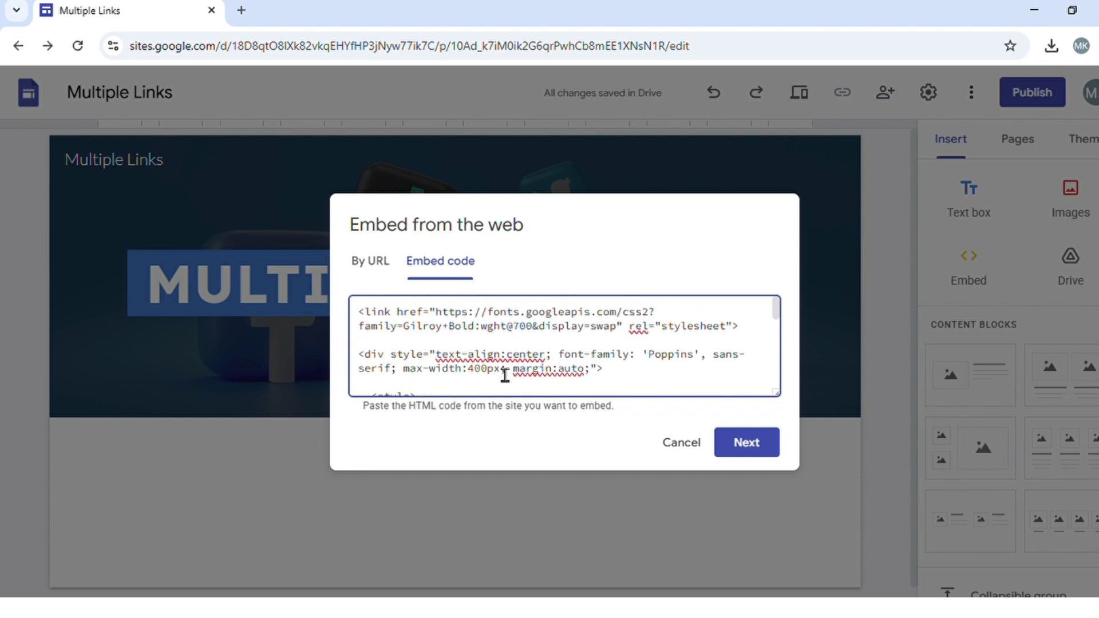
pyautogui.scroll(-5, 505, 376)
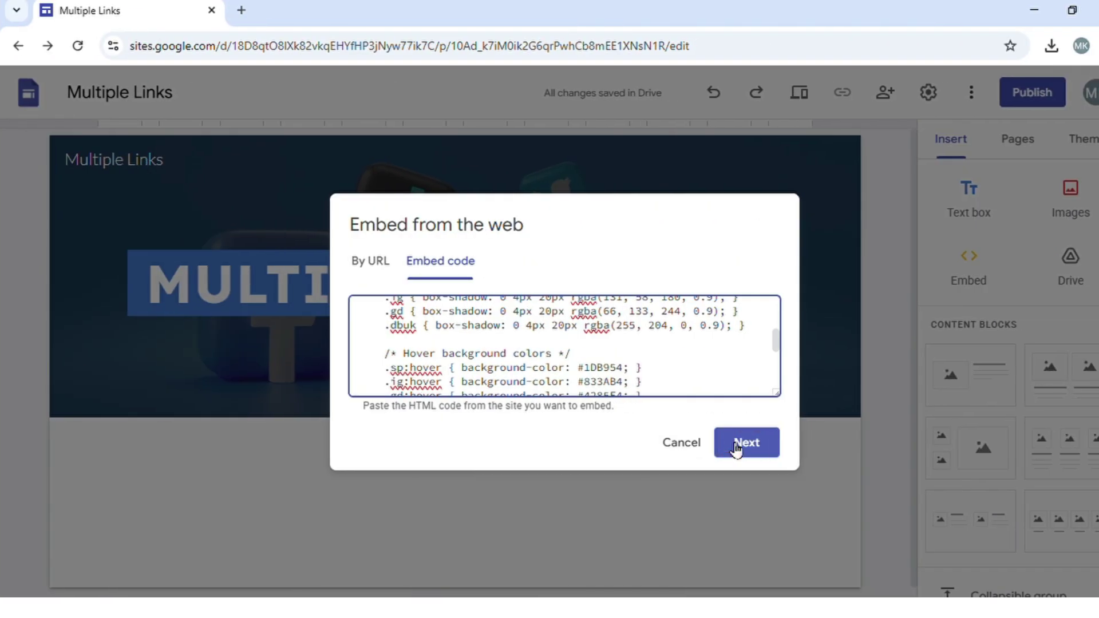
# Preview and insert the Spotify, Instagram, Drive and Digital Downloads button block.
pyautogui.click(734, 447)
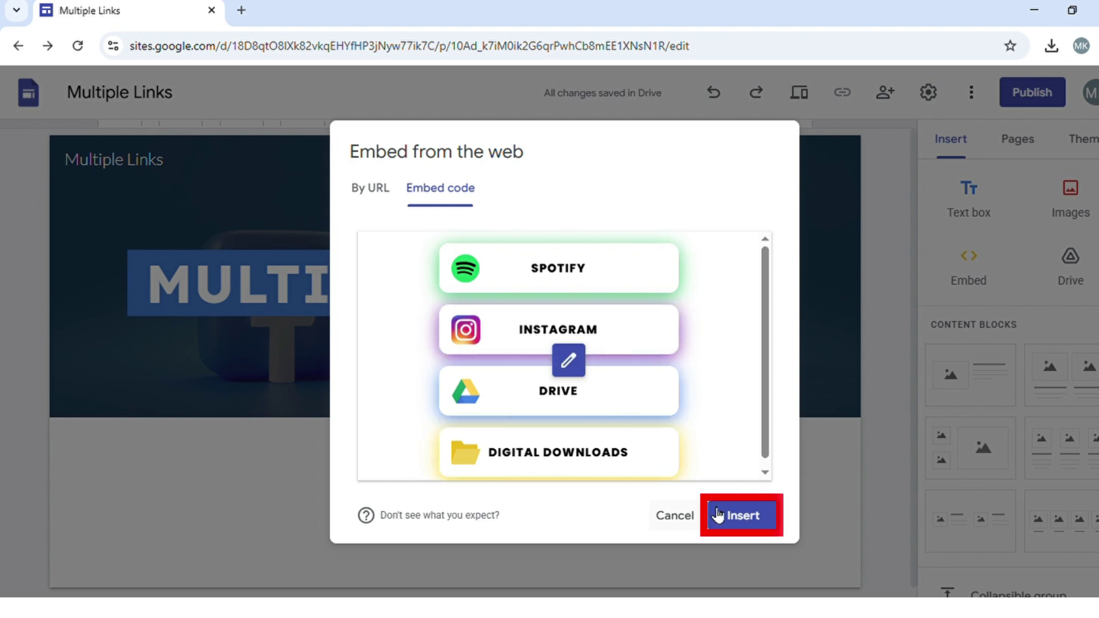
pyautogui.click(735, 515)
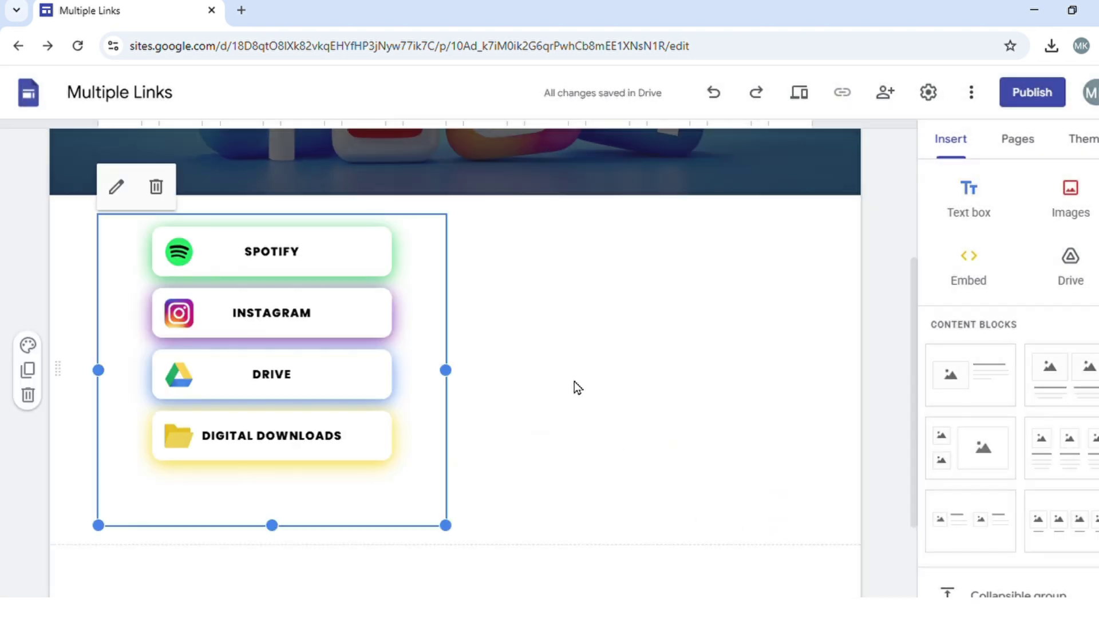
# Widen the button block across the page, shorten it, and open section background options.
pyautogui.moveTo(447, 369); pyautogui.dragTo(844, 430)
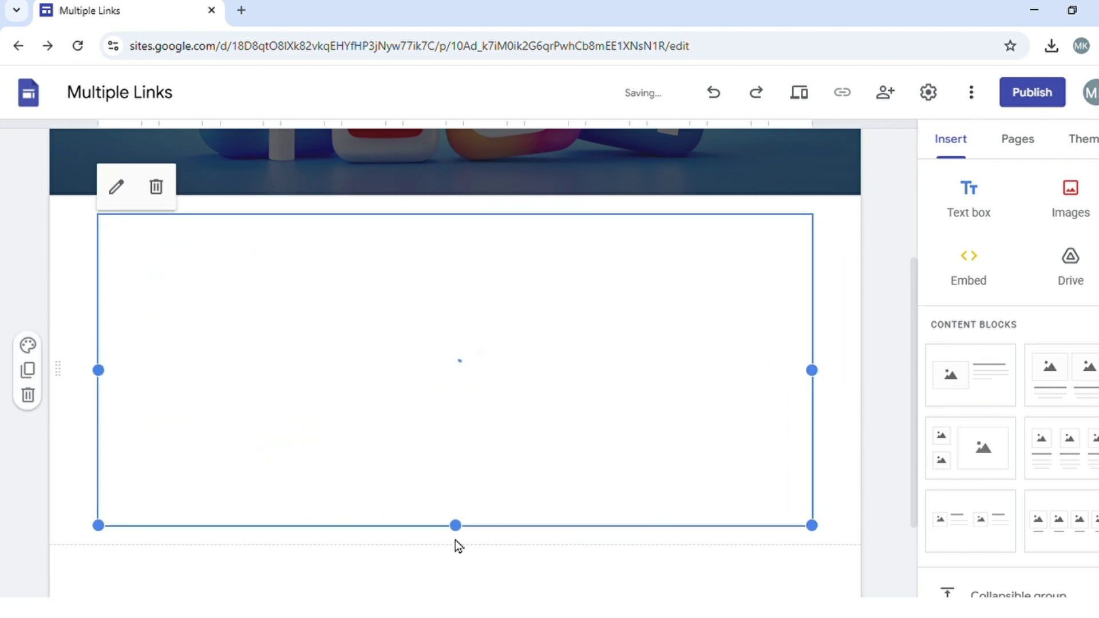
pyautogui.moveTo(459, 539); pyautogui.dragTo(464, 422)
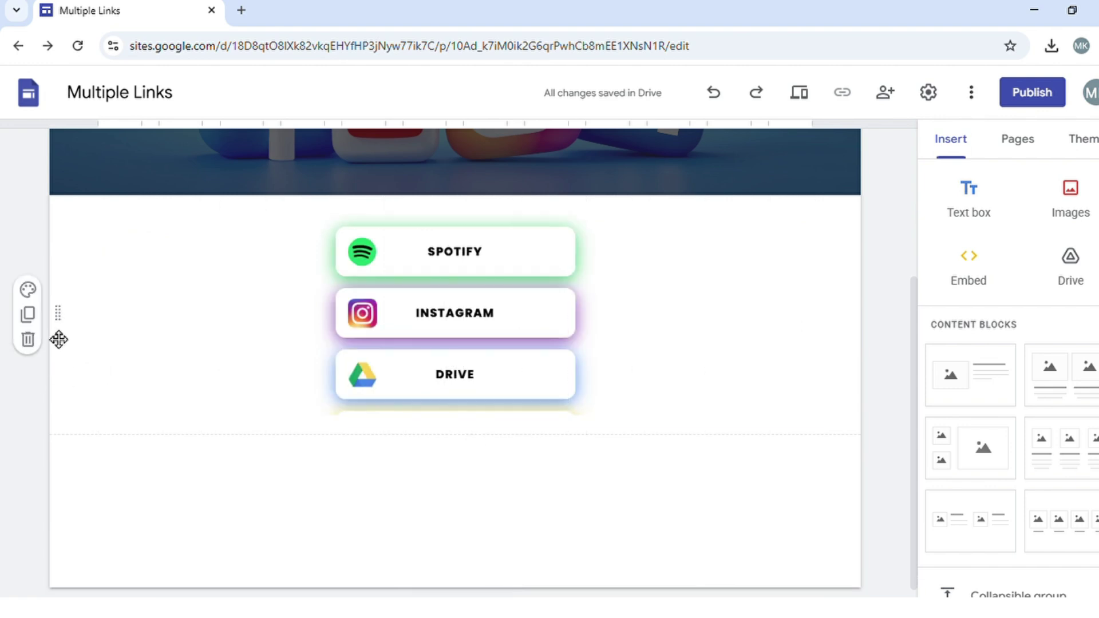
pyautogui.click(31, 289)
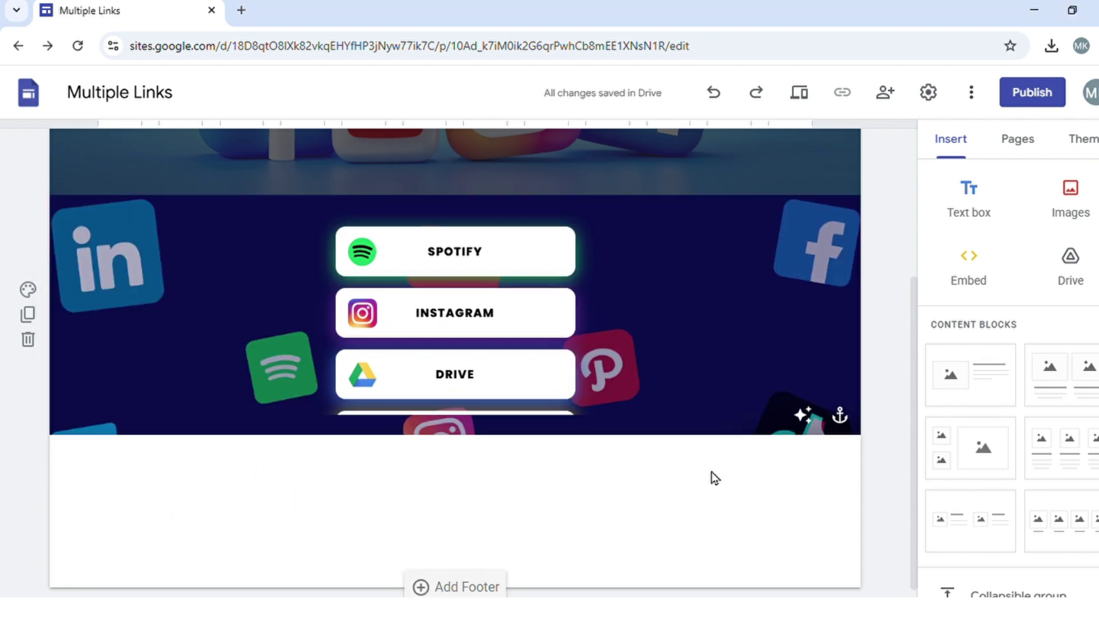
pyautogui.click(1001, 200)
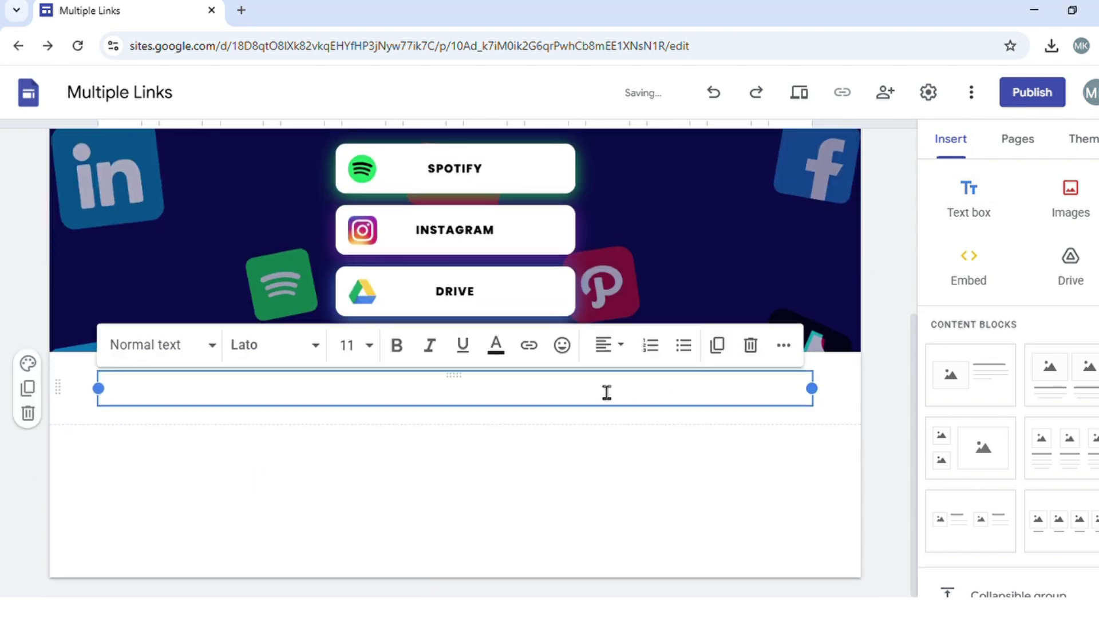
pyautogui.write('MULTIPLE LINKS')
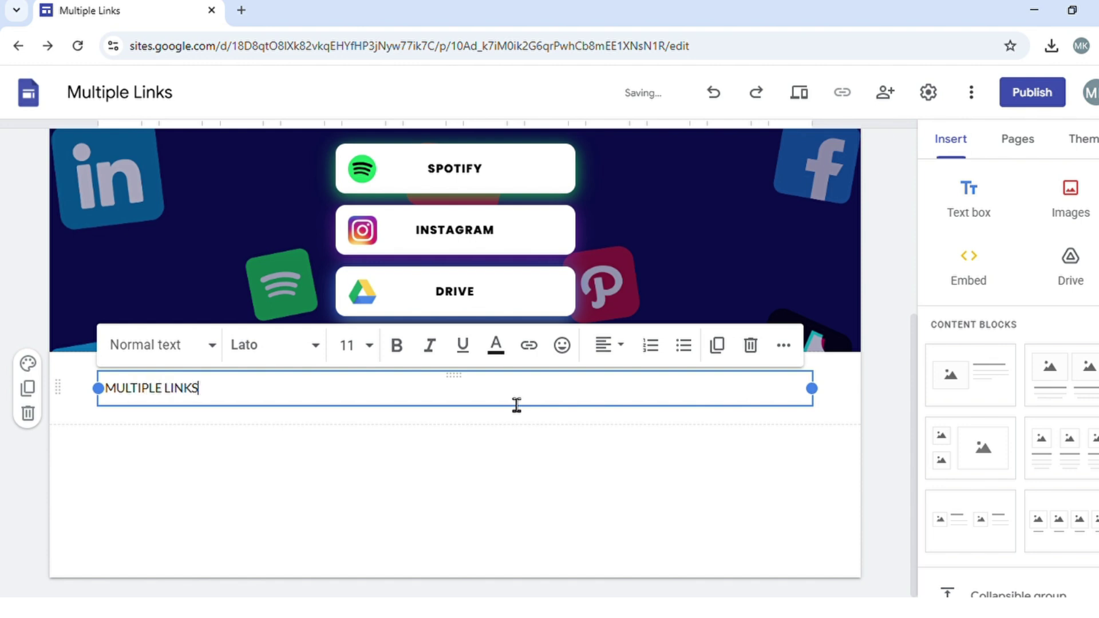
pyautogui.hotkey('ctrl', 'a')
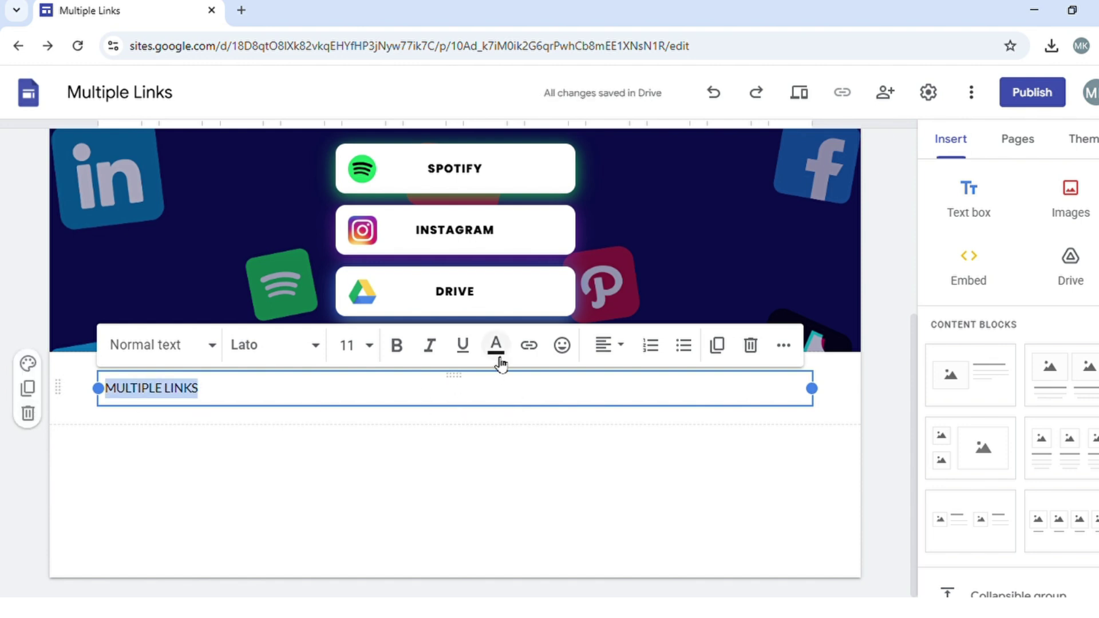
pyautogui.click(495, 351)
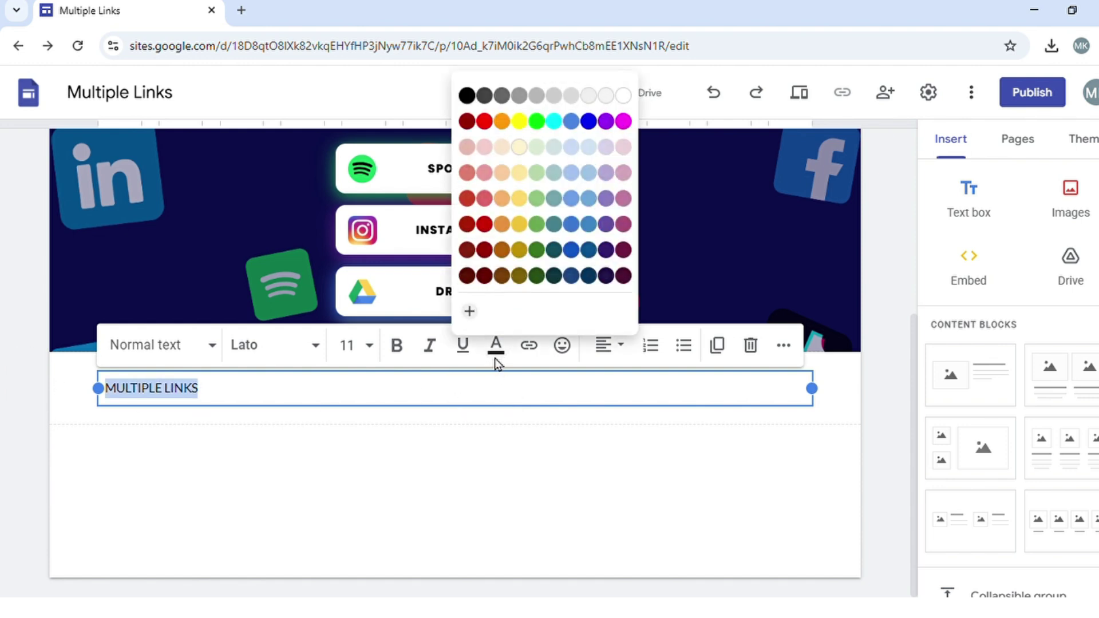
pyautogui.click(623, 95)
pyautogui.click(622, 455)
pyautogui.scroll(2, 641, 510)
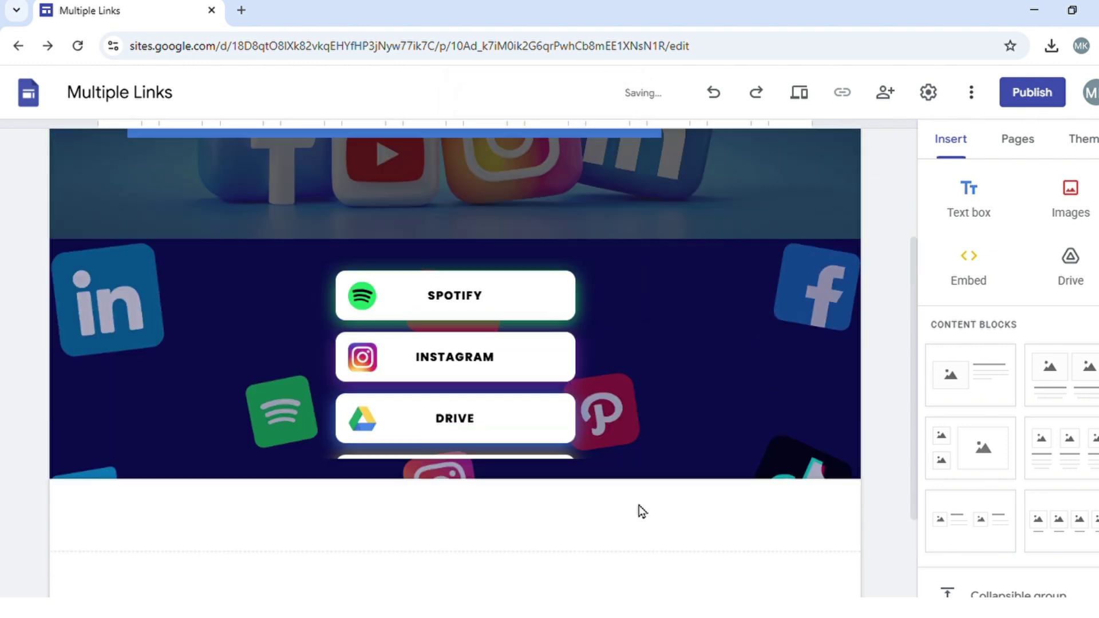
pyautogui.scroll(2, 678, 552)
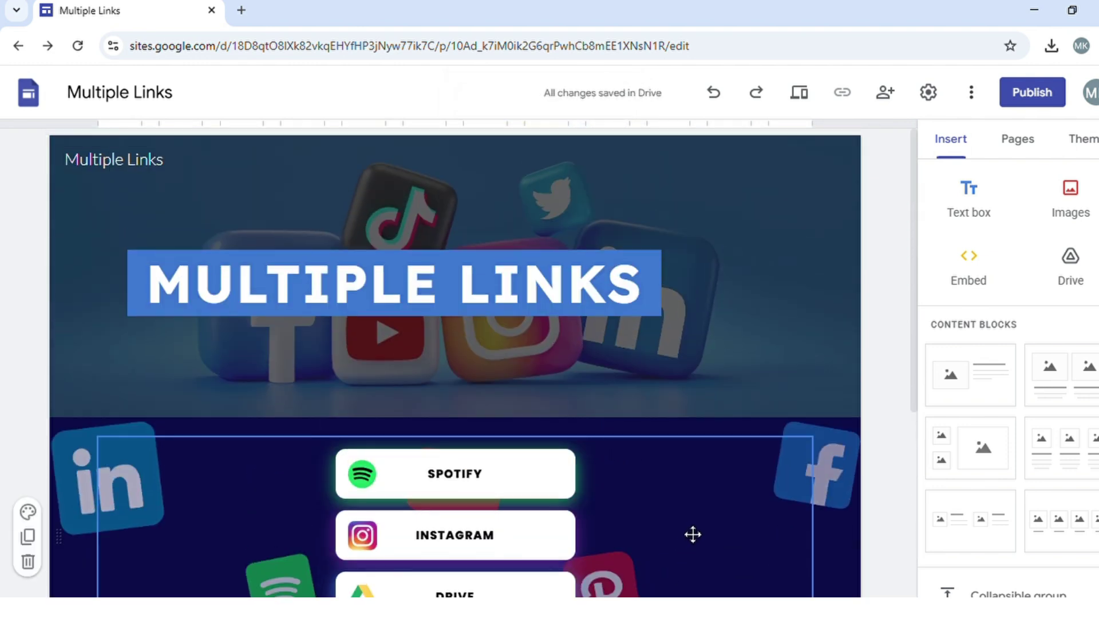
pyautogui.scroll(-2, 693, 534)
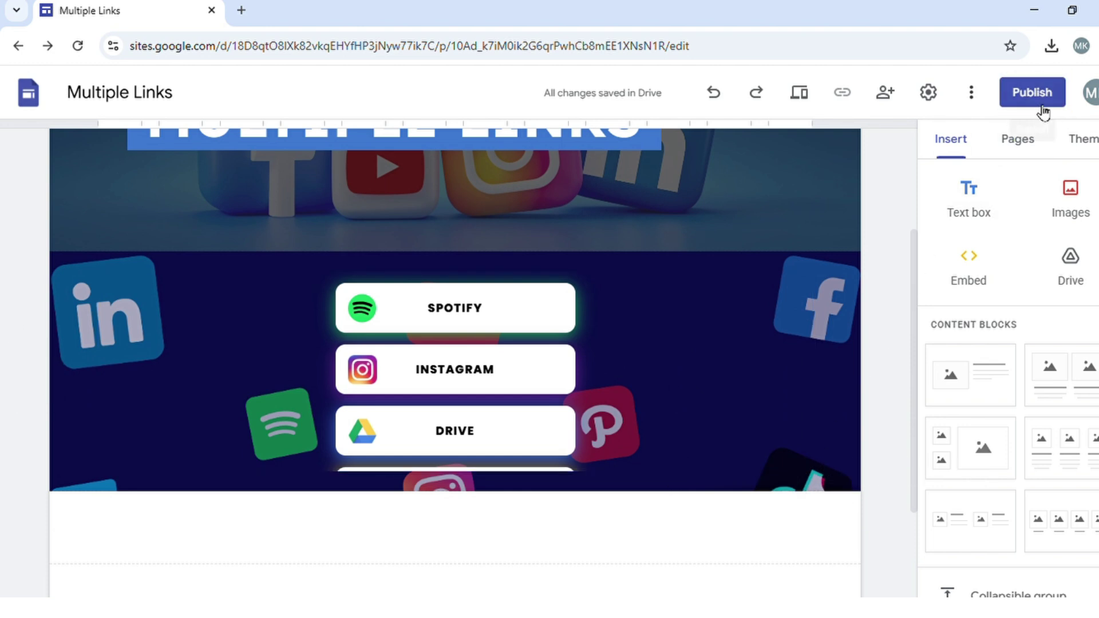
# Publish the site at the 'multiple-links' web address.
pyautogui.click(1037, 105)
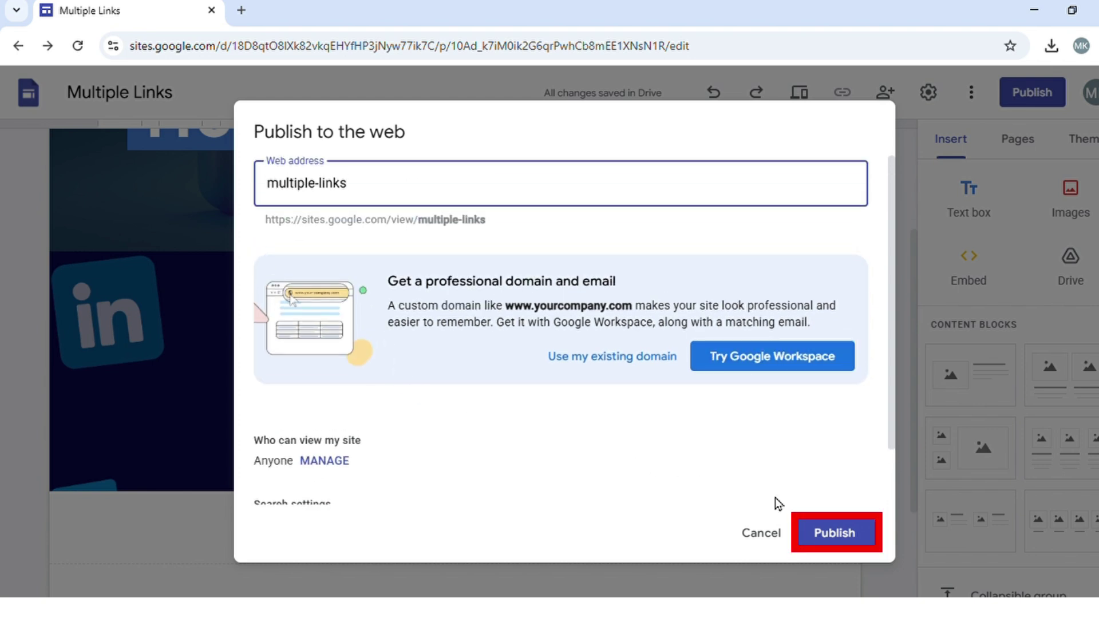
pyautogui.click(829, 530)
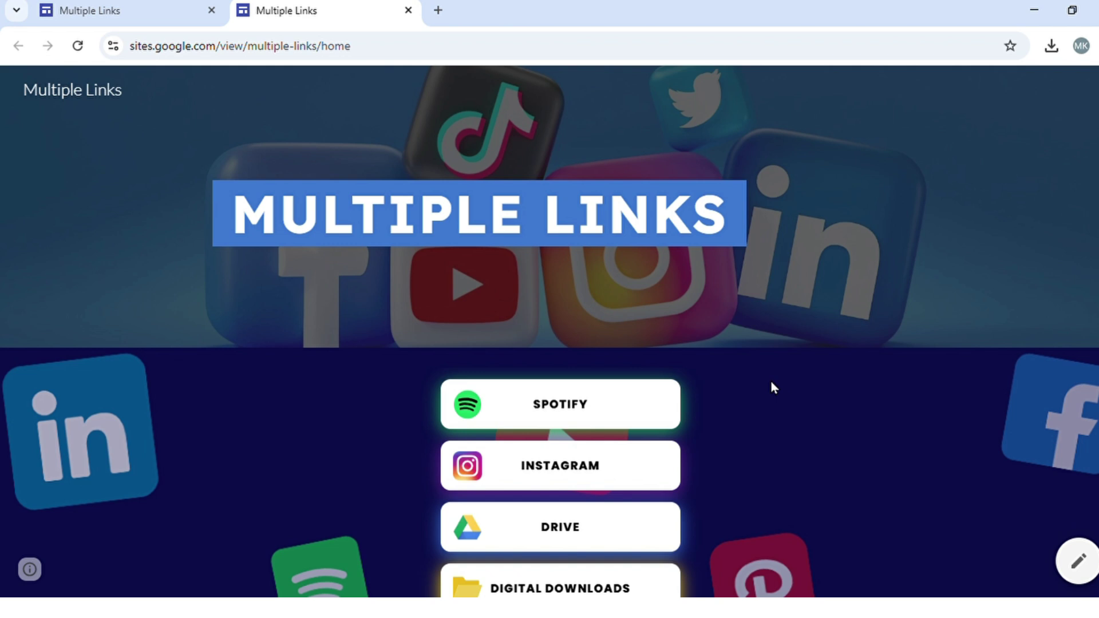
pyautogui.scroll(-2, 771, 381)
pyautogui.scroll(2, 772, 391)
pyautogui.scroll(-2, 723, 298)
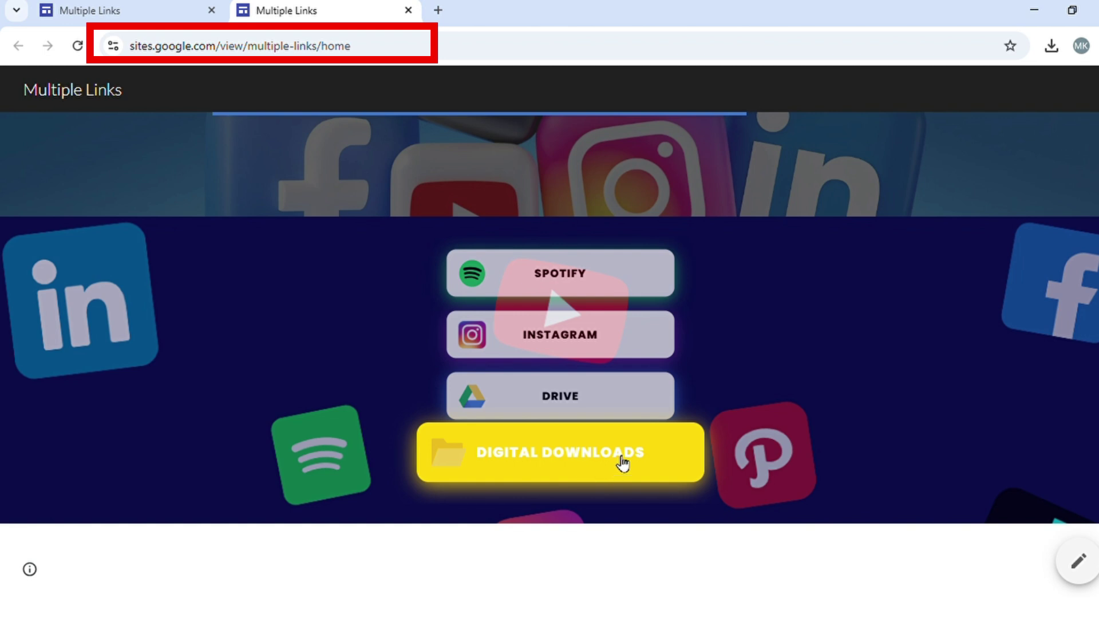
pyautogui.scroll(2, 745, 364)
# Select and copy the published Multiple Links page's web address.
pyautogui.click(566, 58)
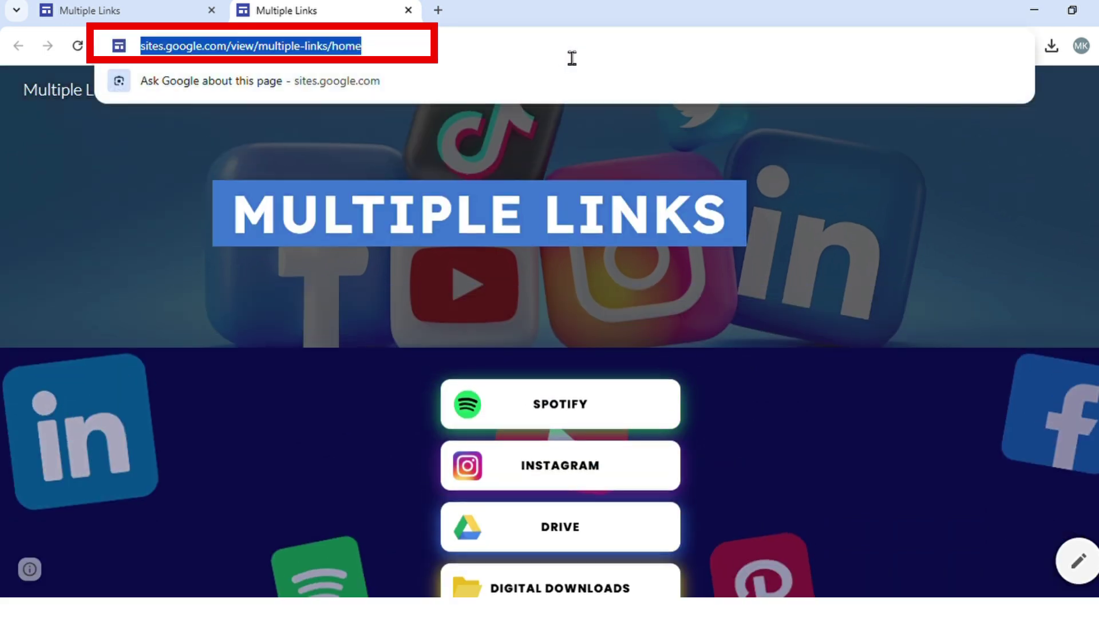
pyautogui.hotkey('ctrl', 'a')
pyautogui.hotkey('ctrl', 'c')
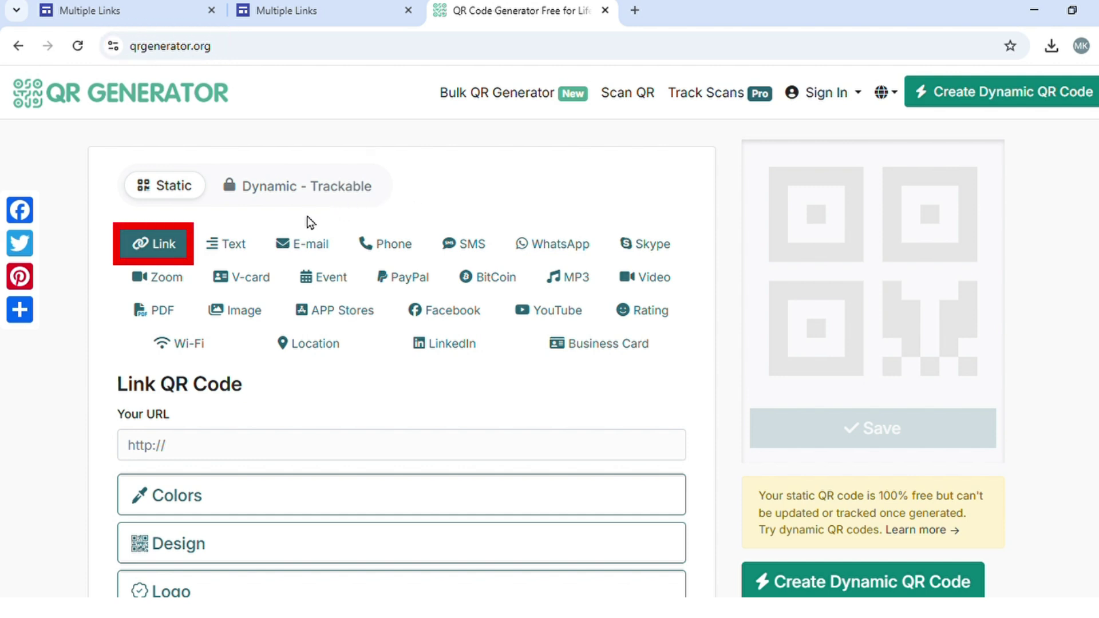
# Generate a green framed 'Multiple Links' QR code for the pasted site address and download it as PNG.
pyautogui.click(238, 448)
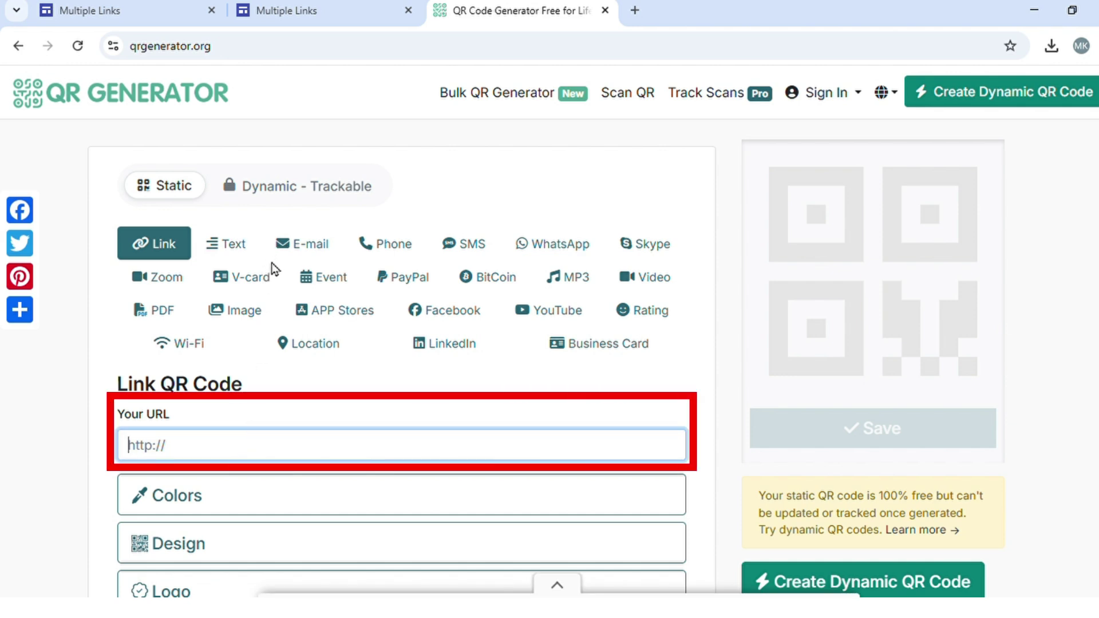
pyautogui.hotkey('ctrl', 'v')
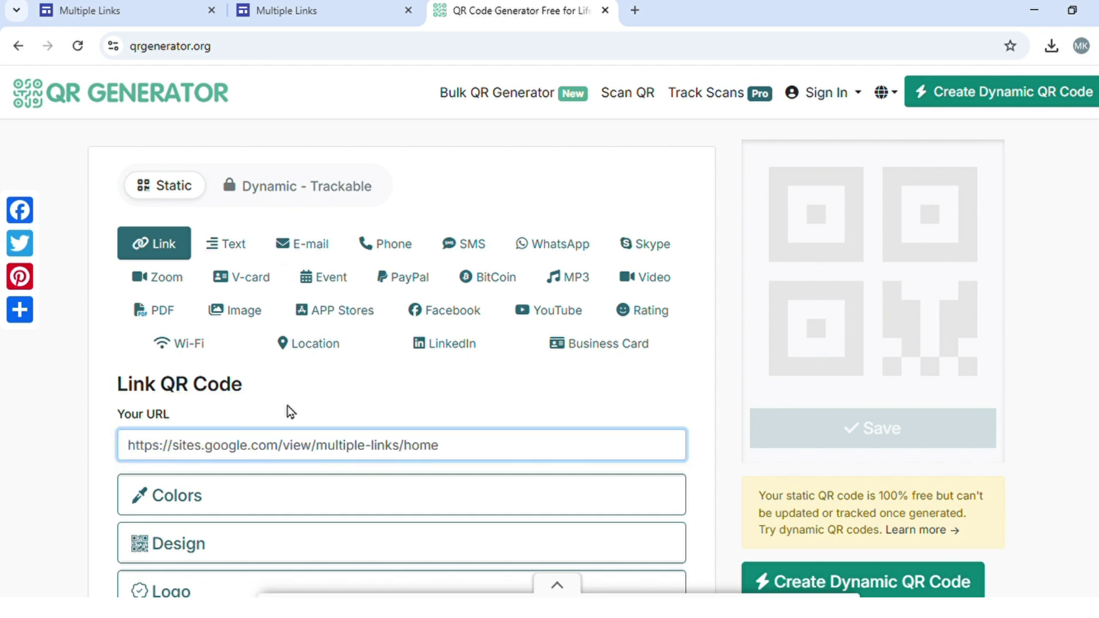
pyautogui.scroll(-2, 326, 387)
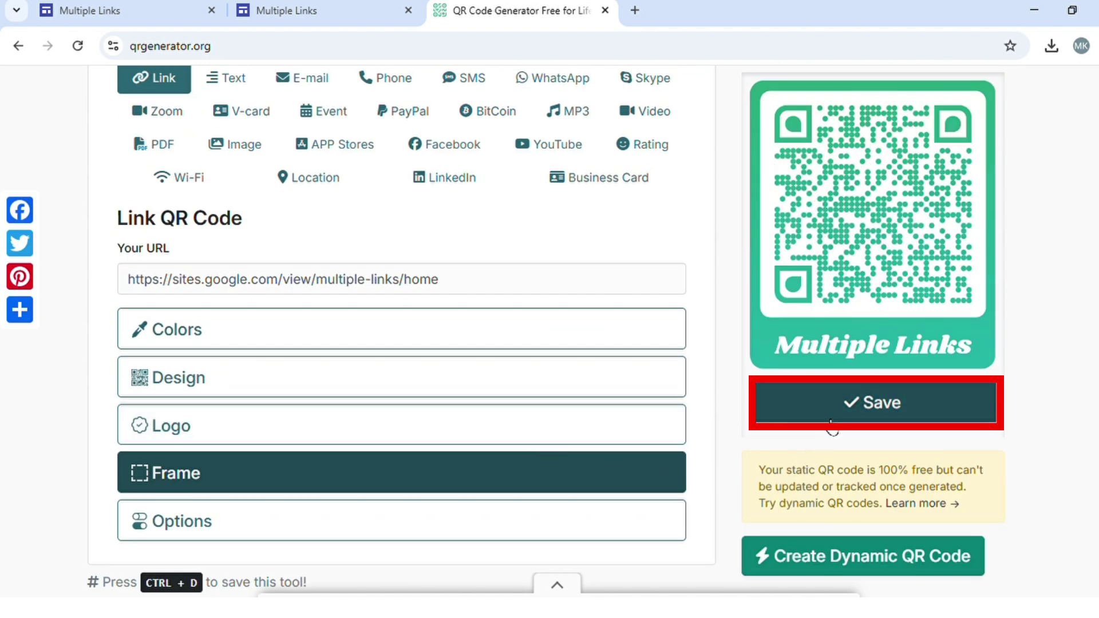
pyautogui.click(881, 419)
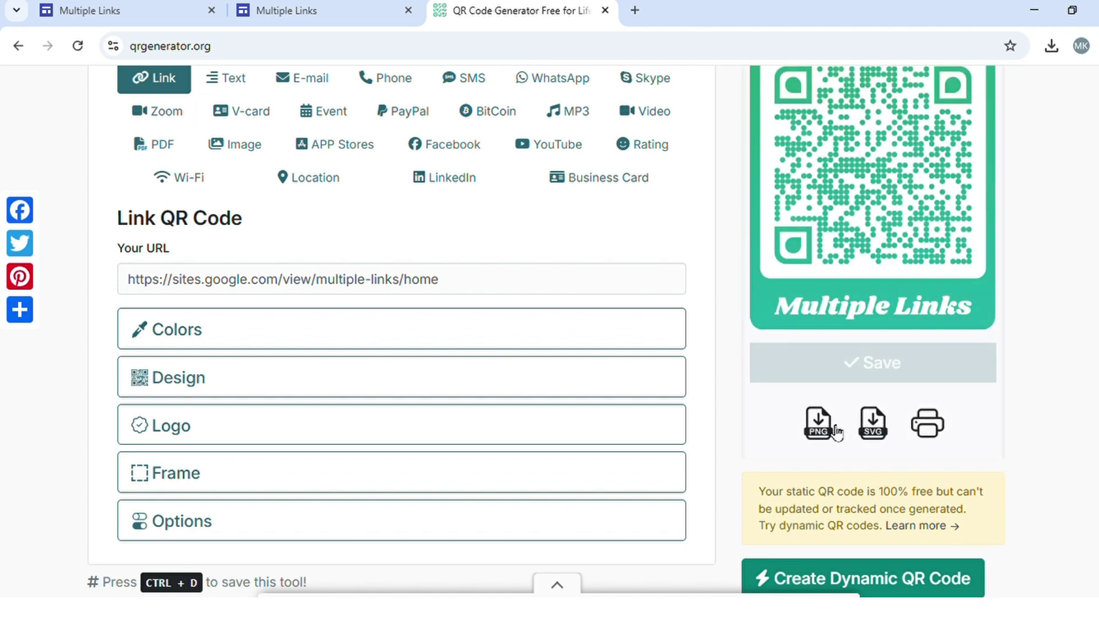
pyautogui.click(837, 434)
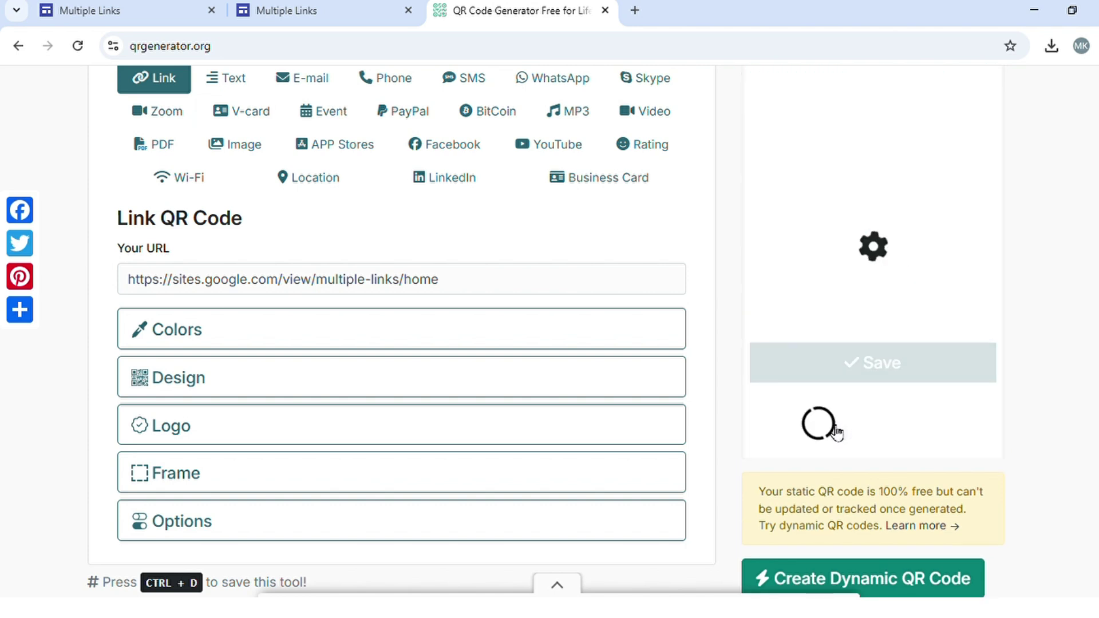
# Load the downloaded QR PNG into scanqr.org and decode it to the site address.
pyautogui.click(635, 10)
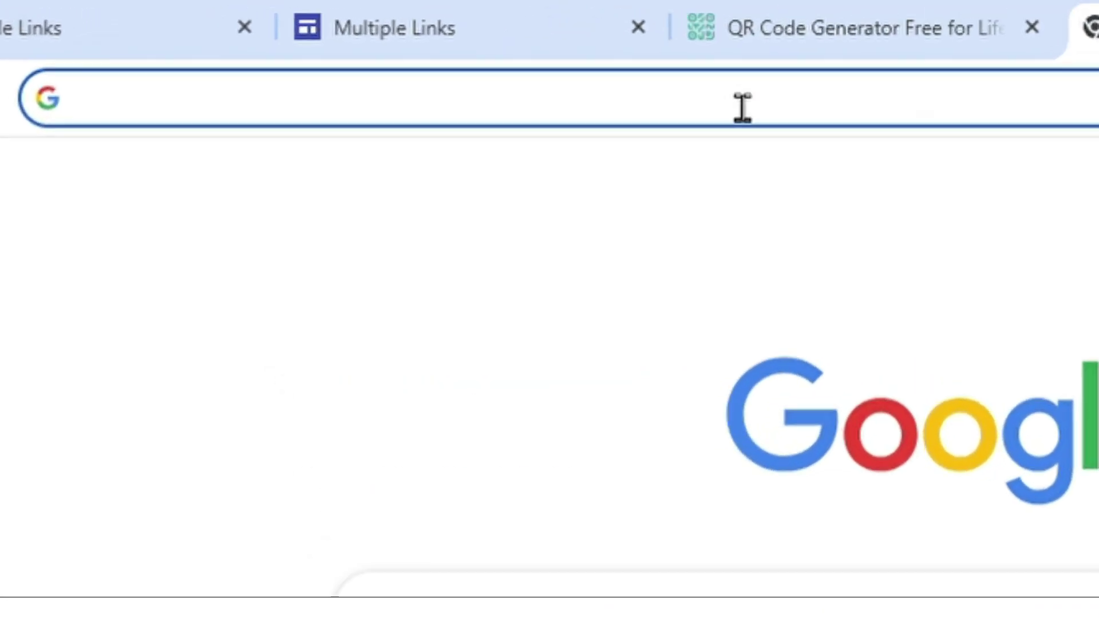
pyautogui.write('scanqr.')
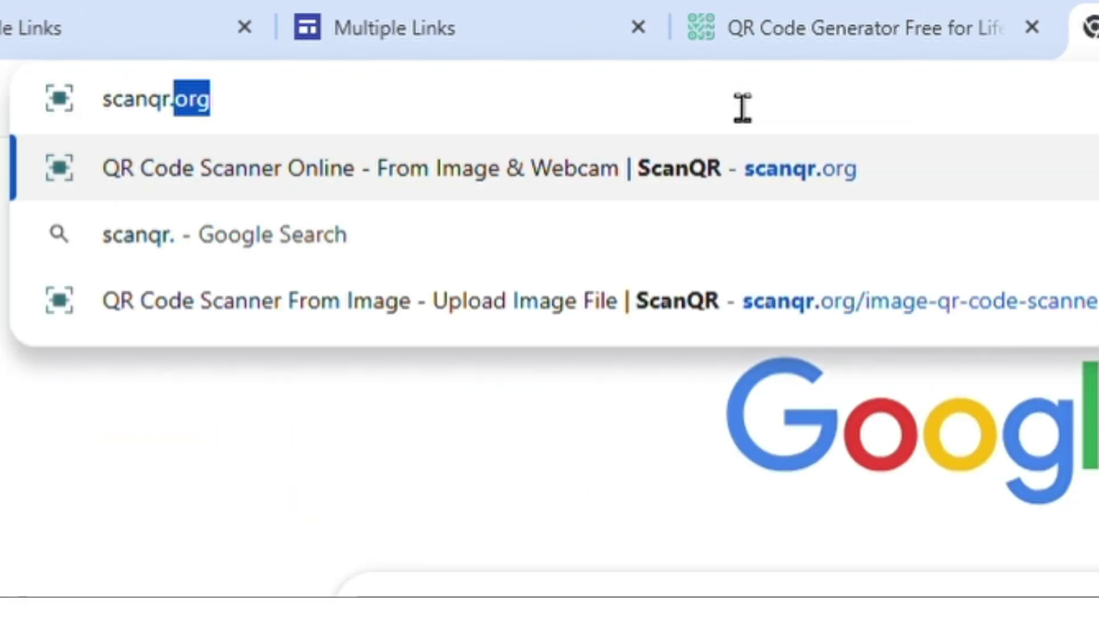
pyautogui.write('org')
pyautogui.press('Return')
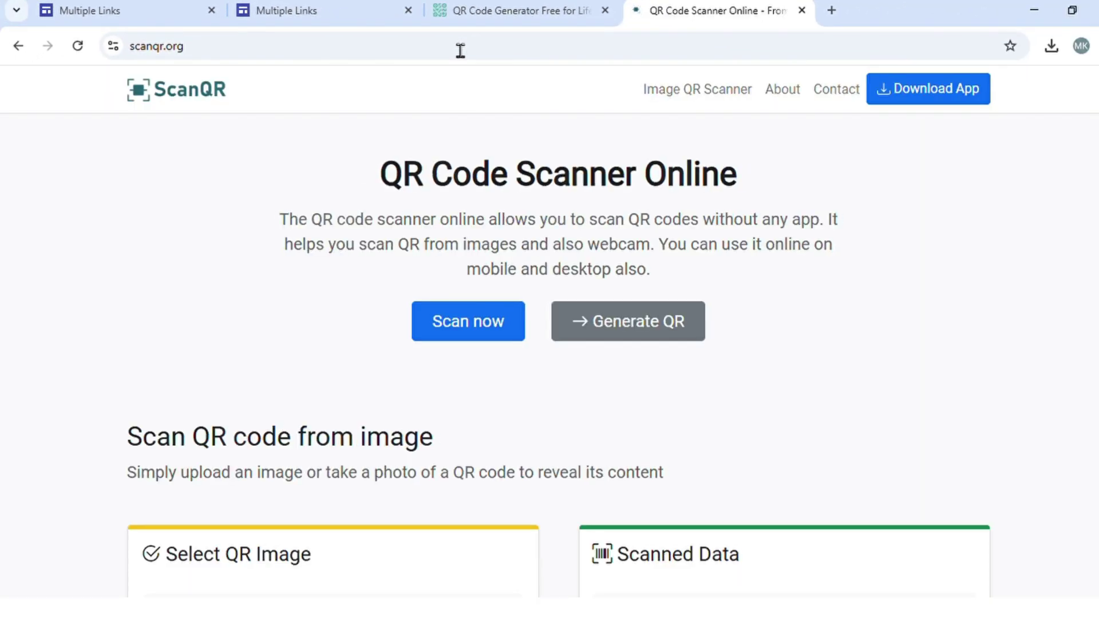
pyautogui.click(463, 323)
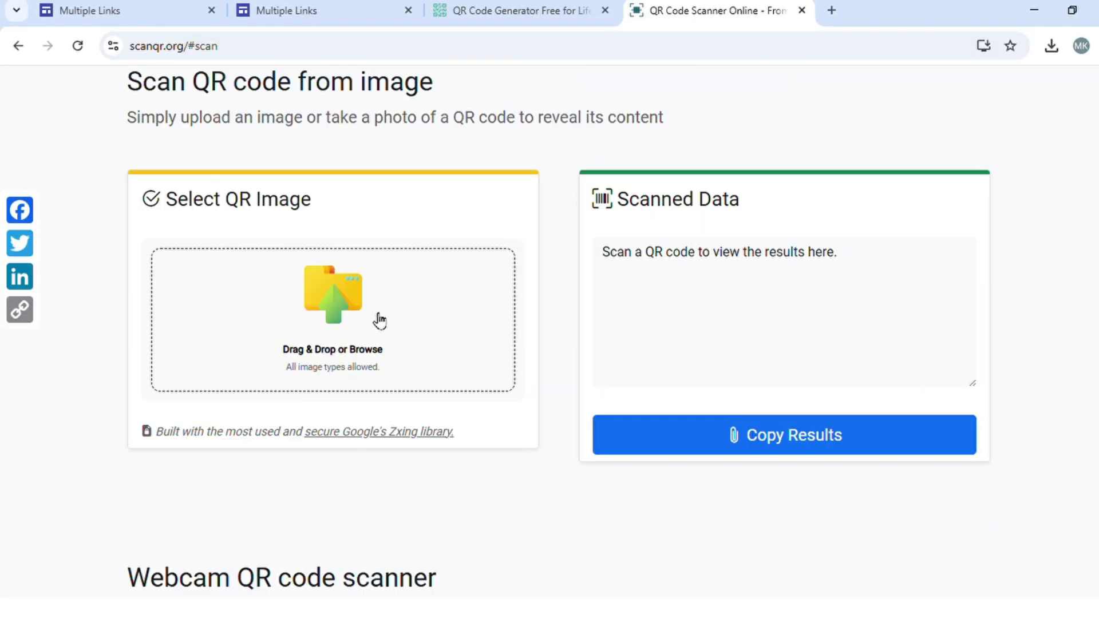
pyautogui.moveTo(901, 275); pyautogui.dragTo(585, 270)
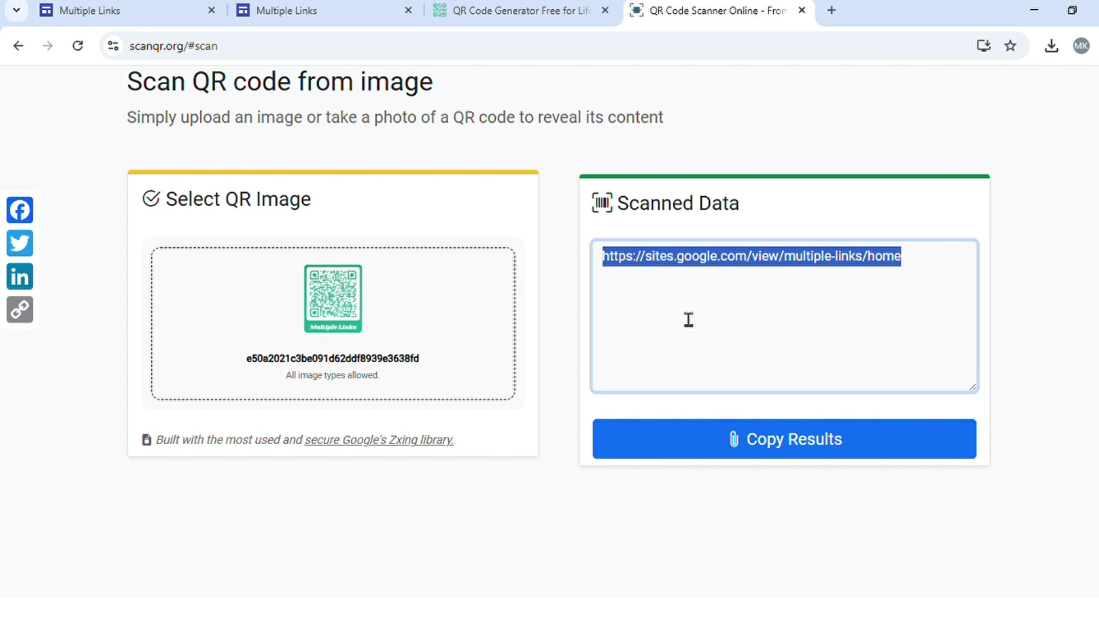
# Load the pasted site address in a new tab and test the Spotify link button.
pyautogui.click(831, 12)
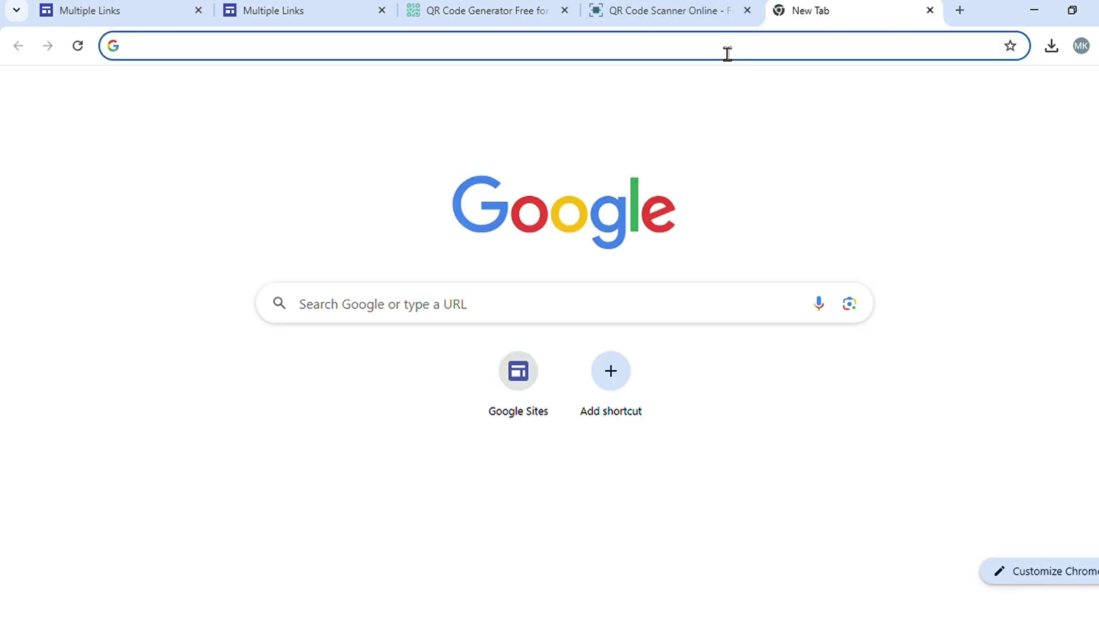
pyautogui.click(727, 55)
pyautogui.hotkey('ctrl', 'v')
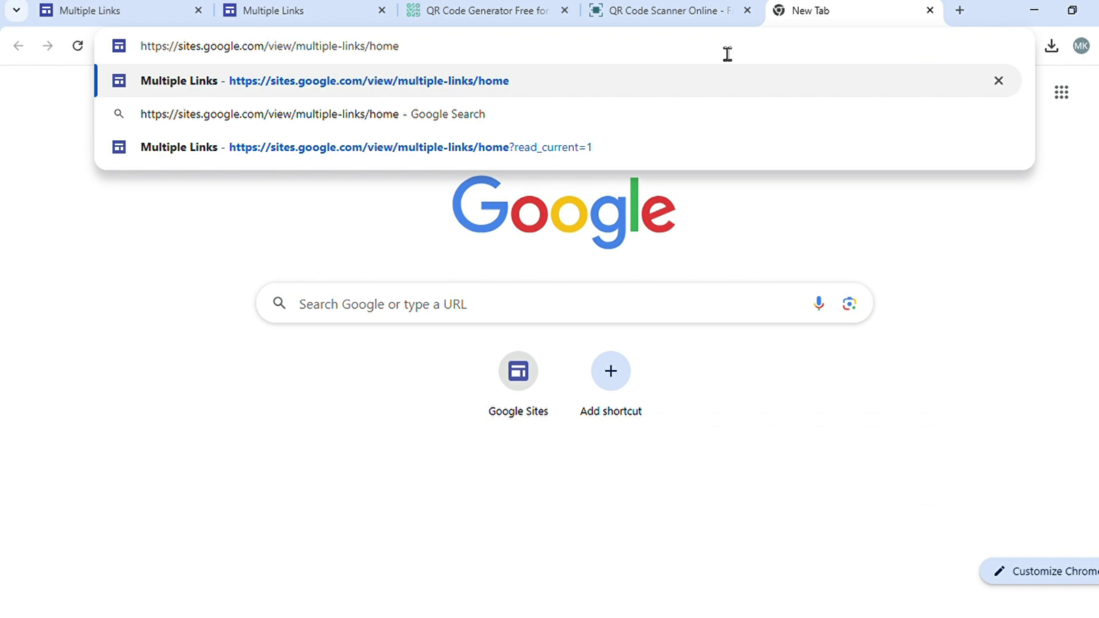
pyautogui.press('Return')
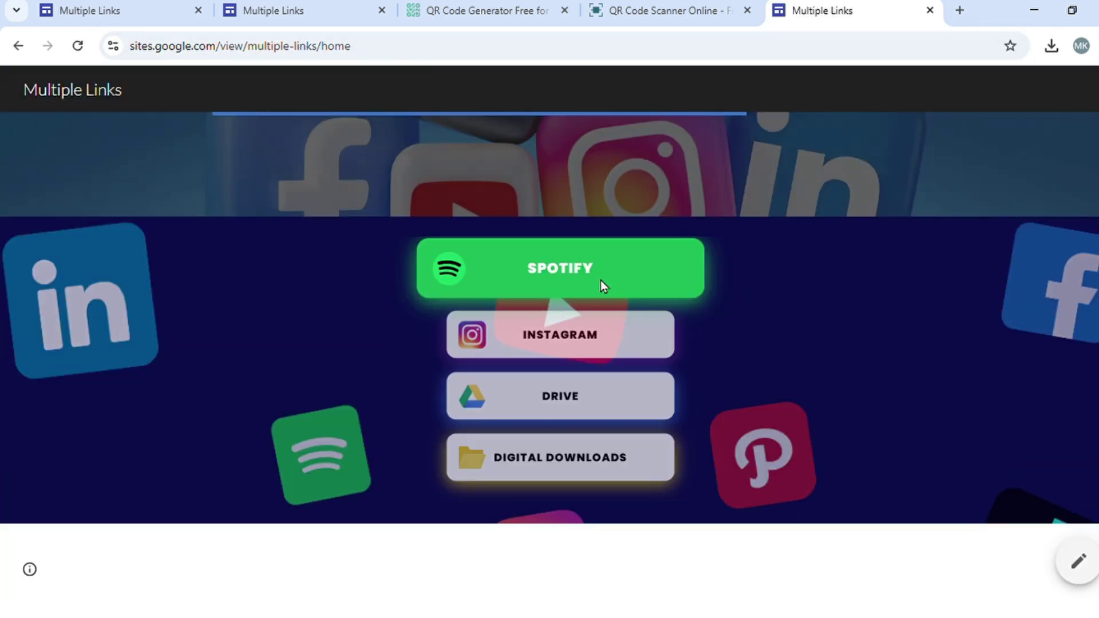
pyautogui.click(600, 280)
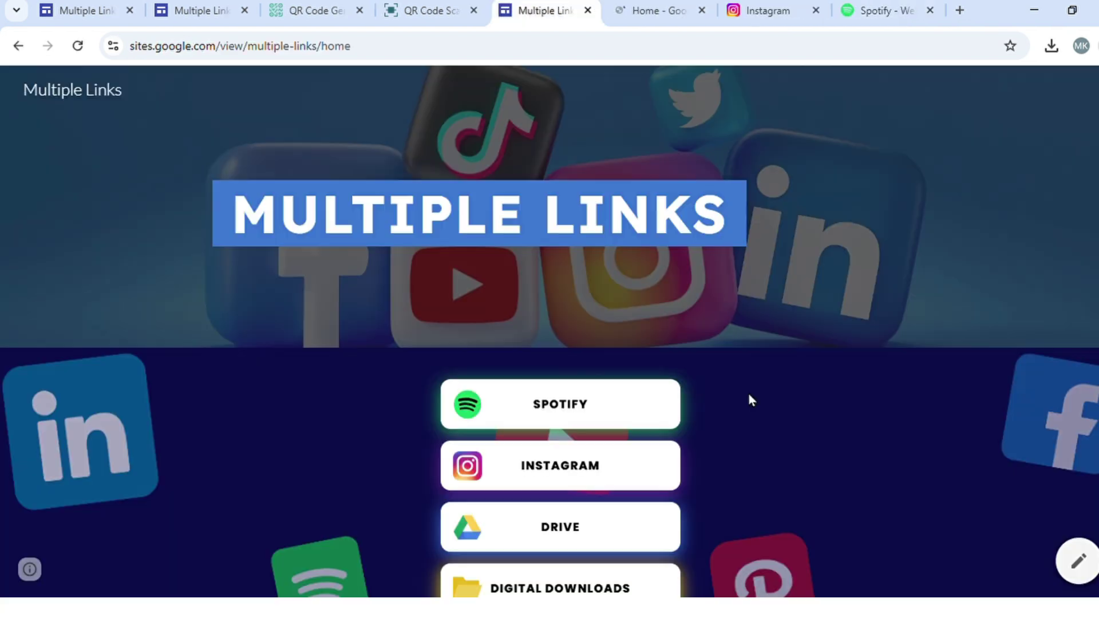